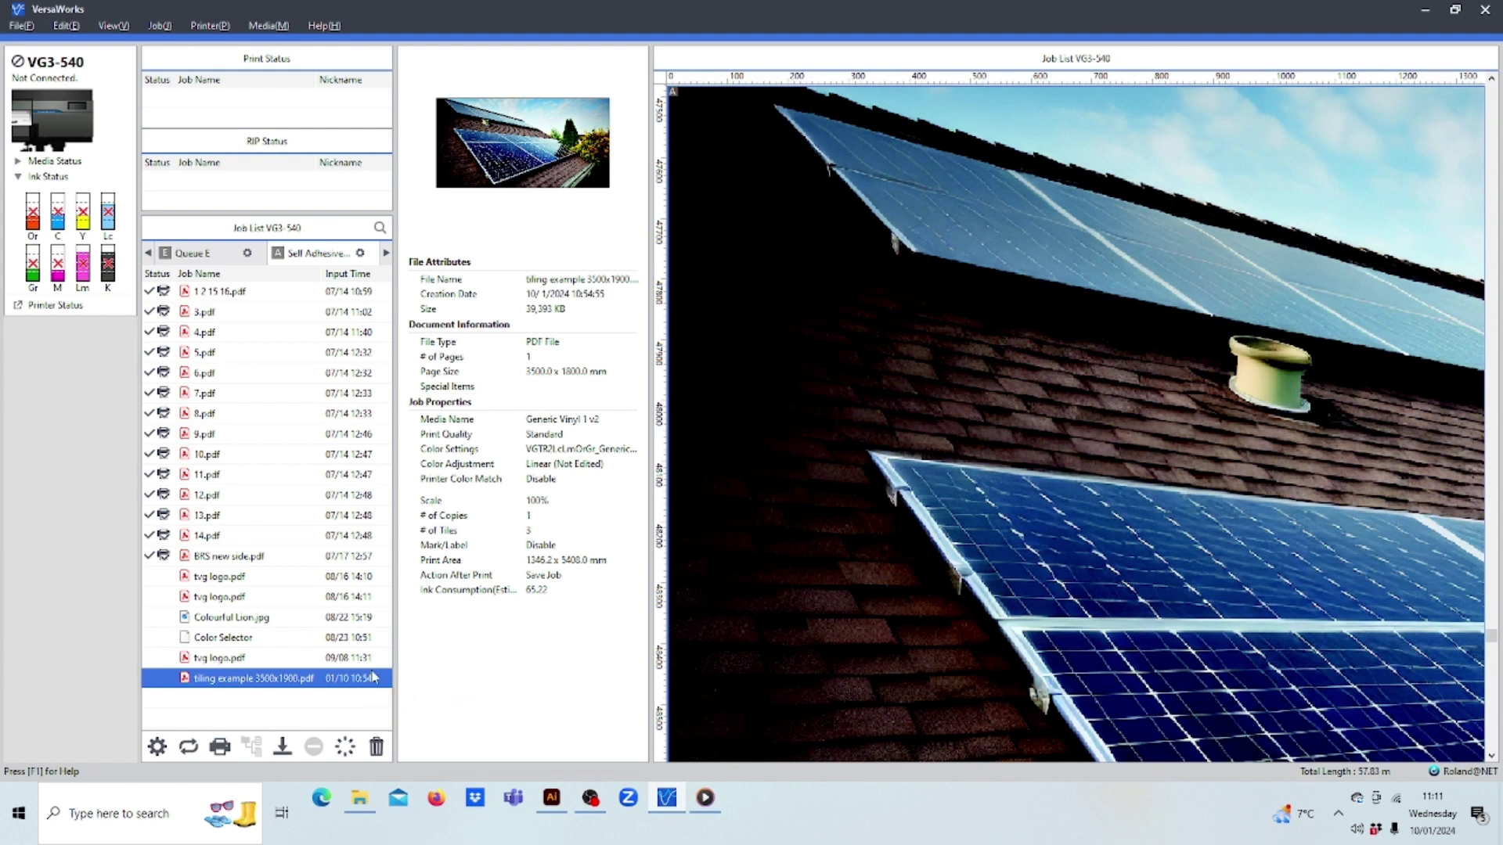
Step: Open the job settings of tiling example 3500x1900.pdf, maximize them, and check how the tiles are laid out on the media
double_click(301, 687)
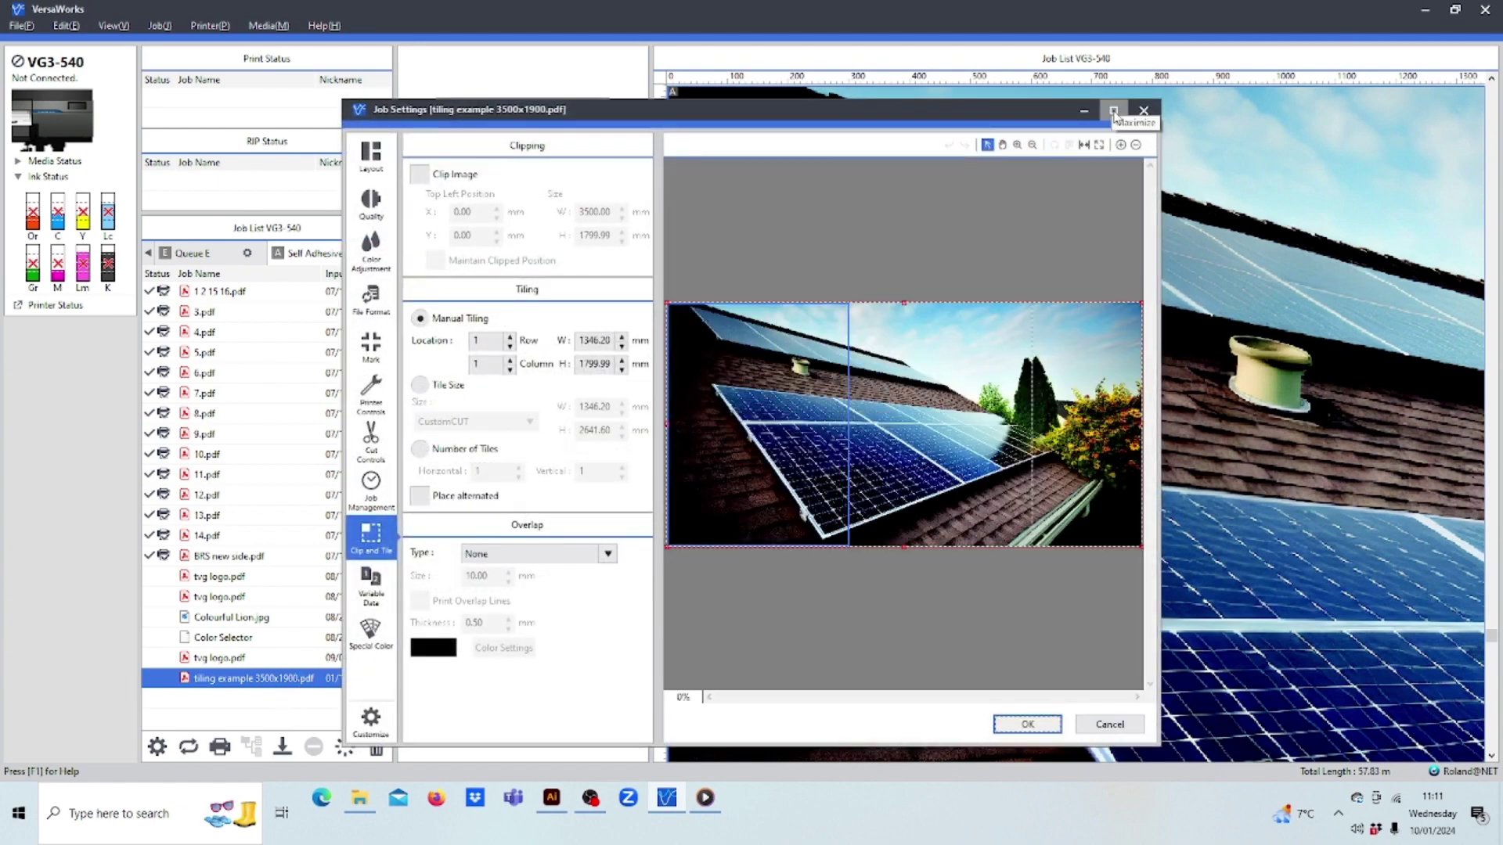
click(1113, 109)
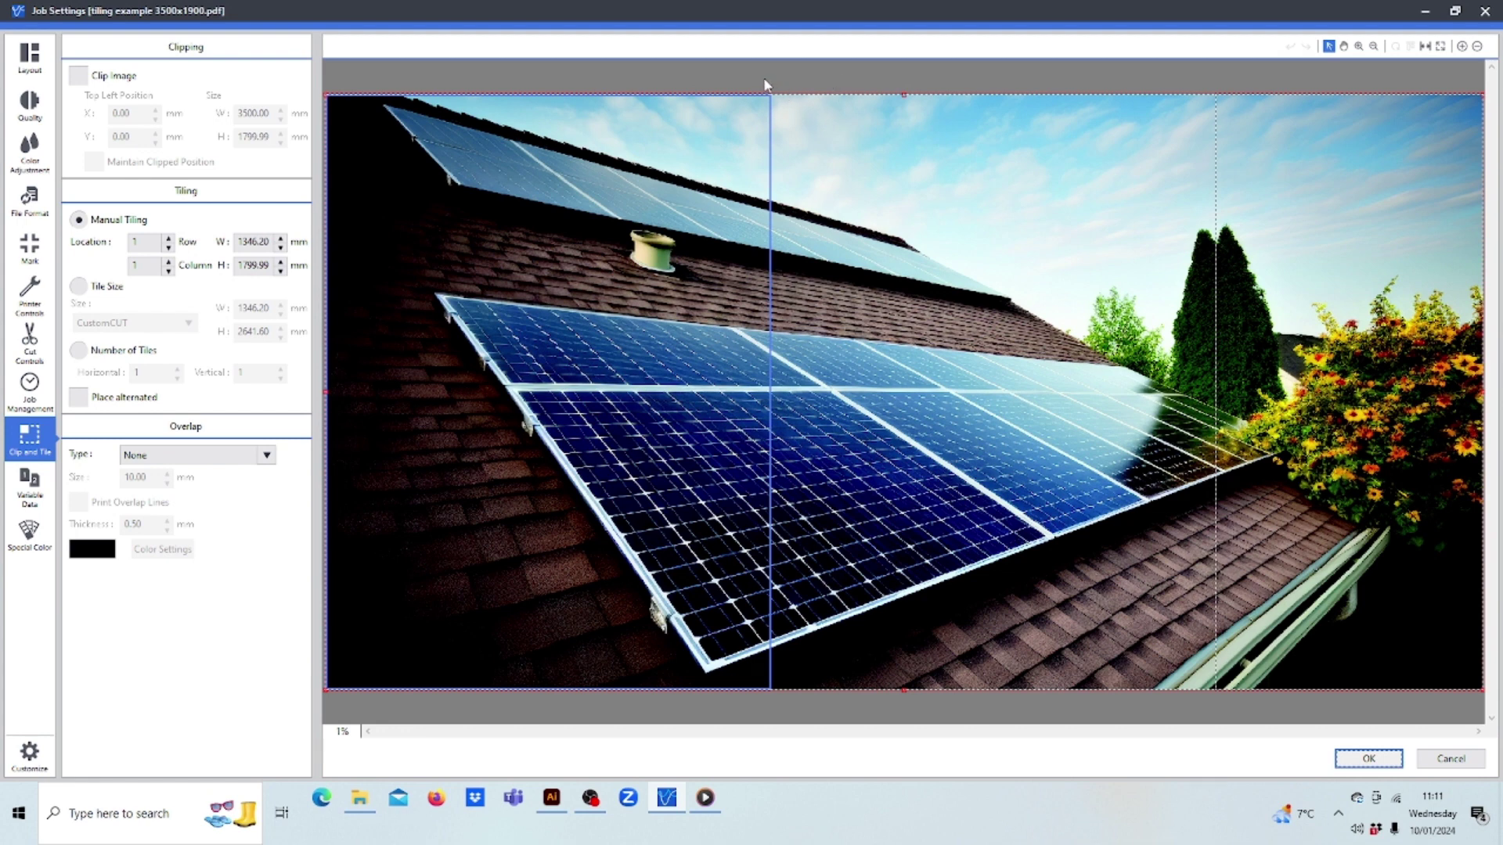
click(31, 53)
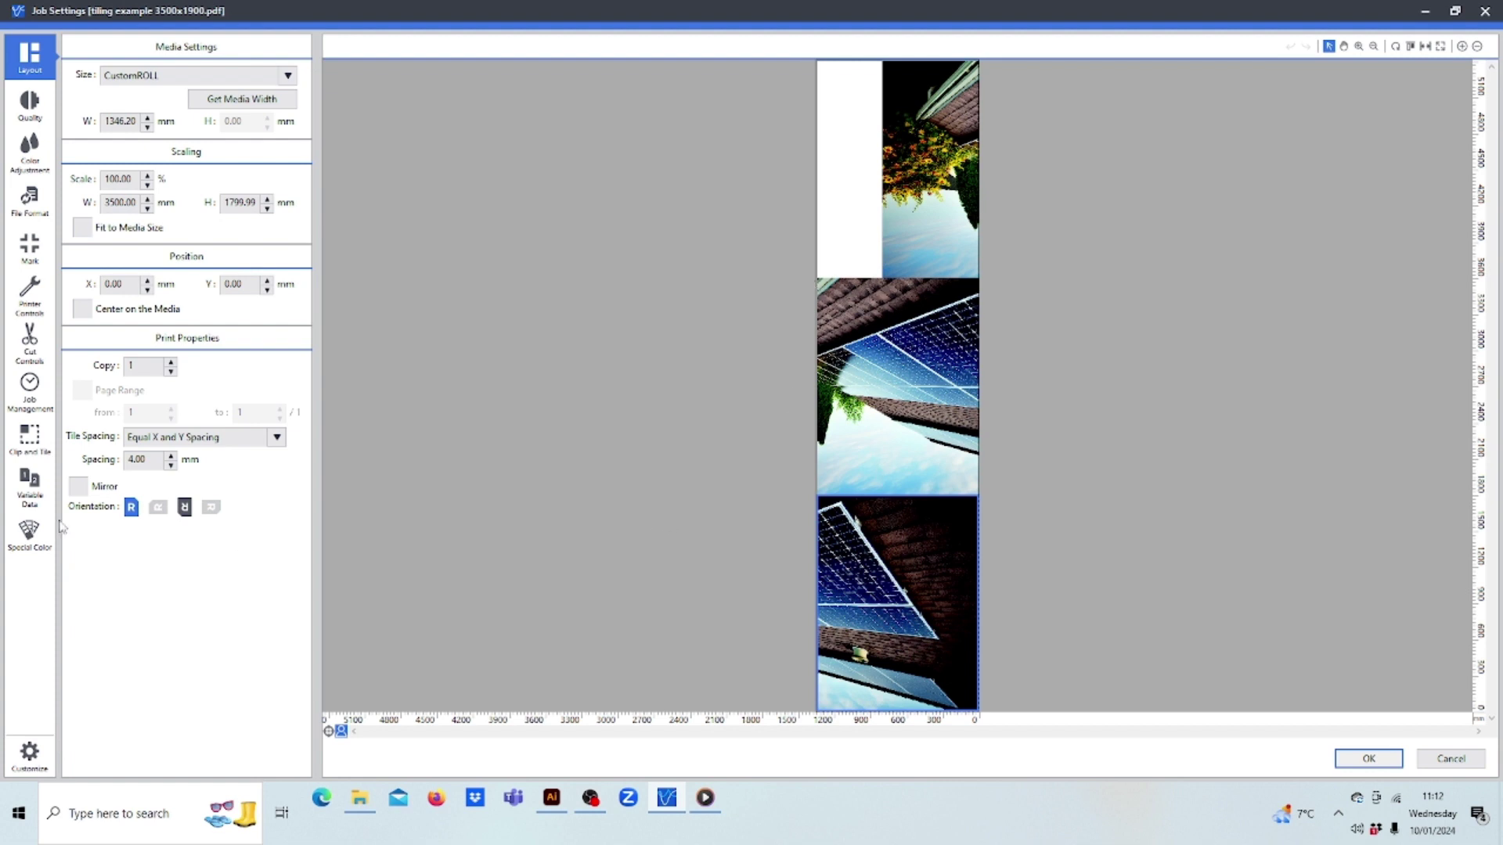
click(37, 443)
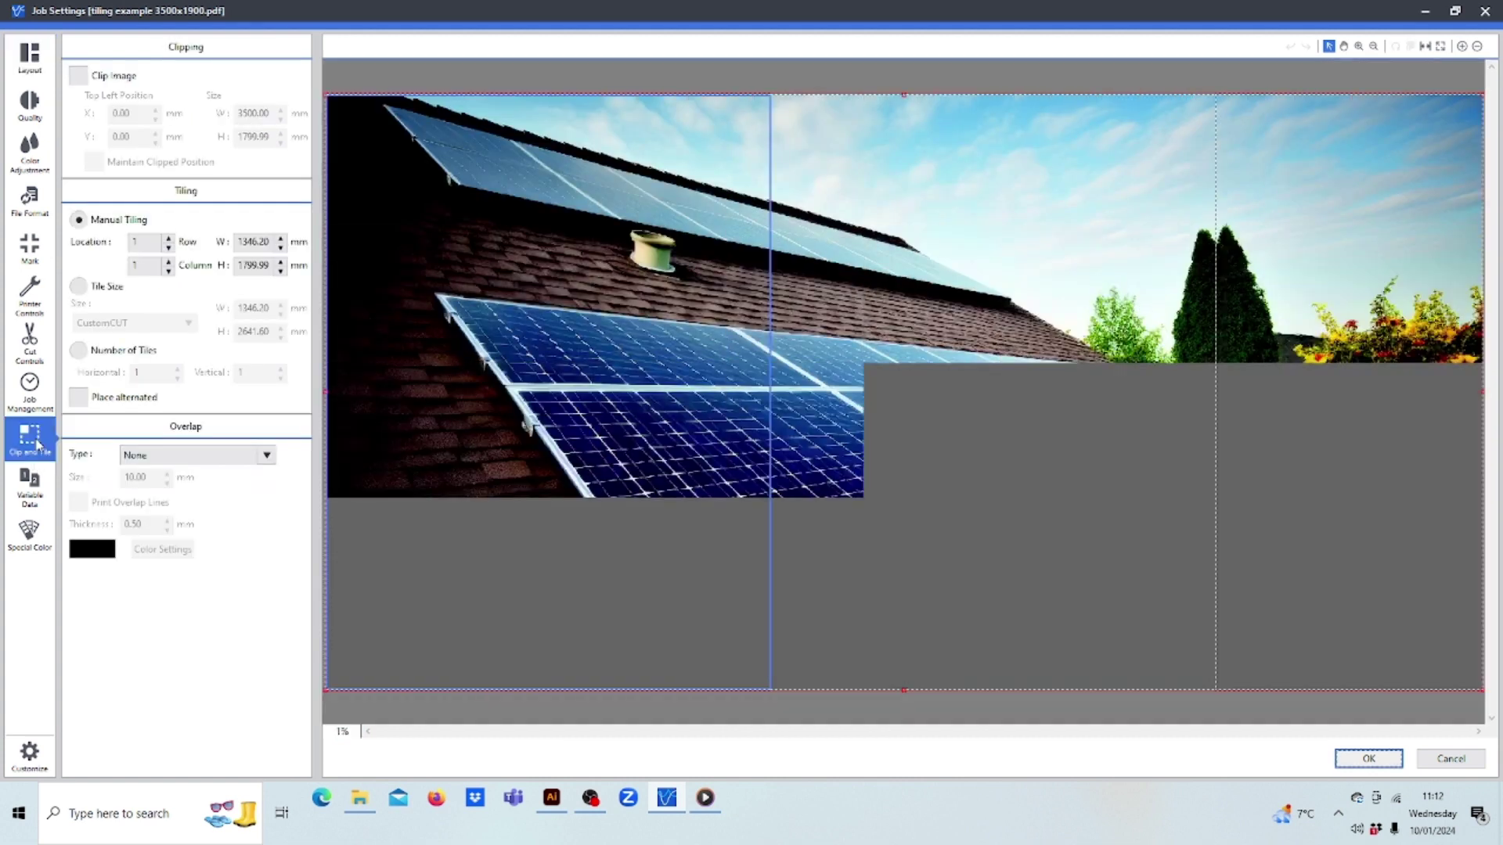
Step: Select the manual tiles one after another in the preview, ending on the first column
click(848, 504)
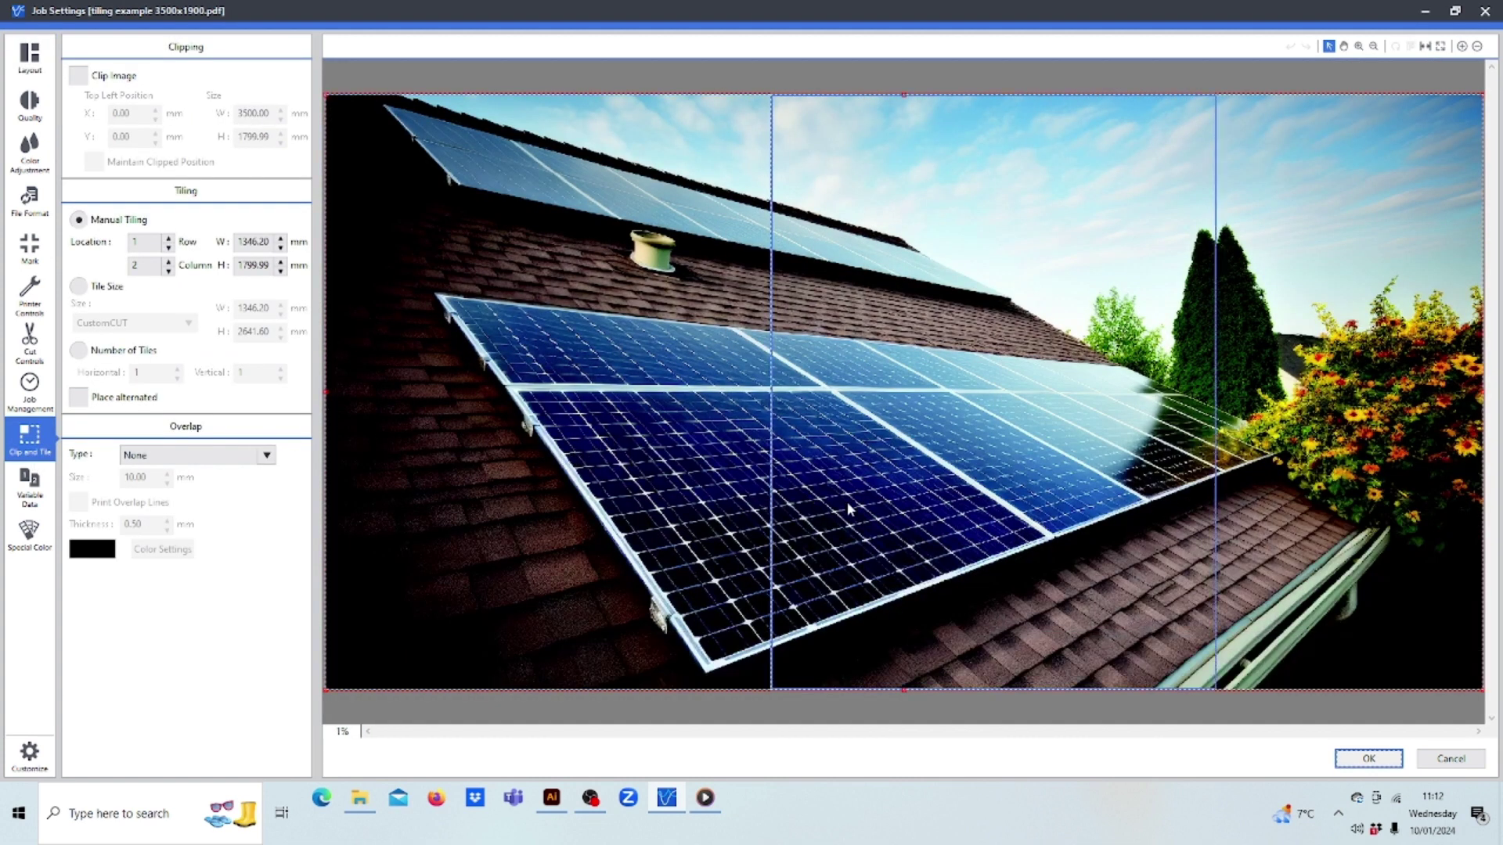
click(747, 513)
click(914, 513)
click(732, 481)
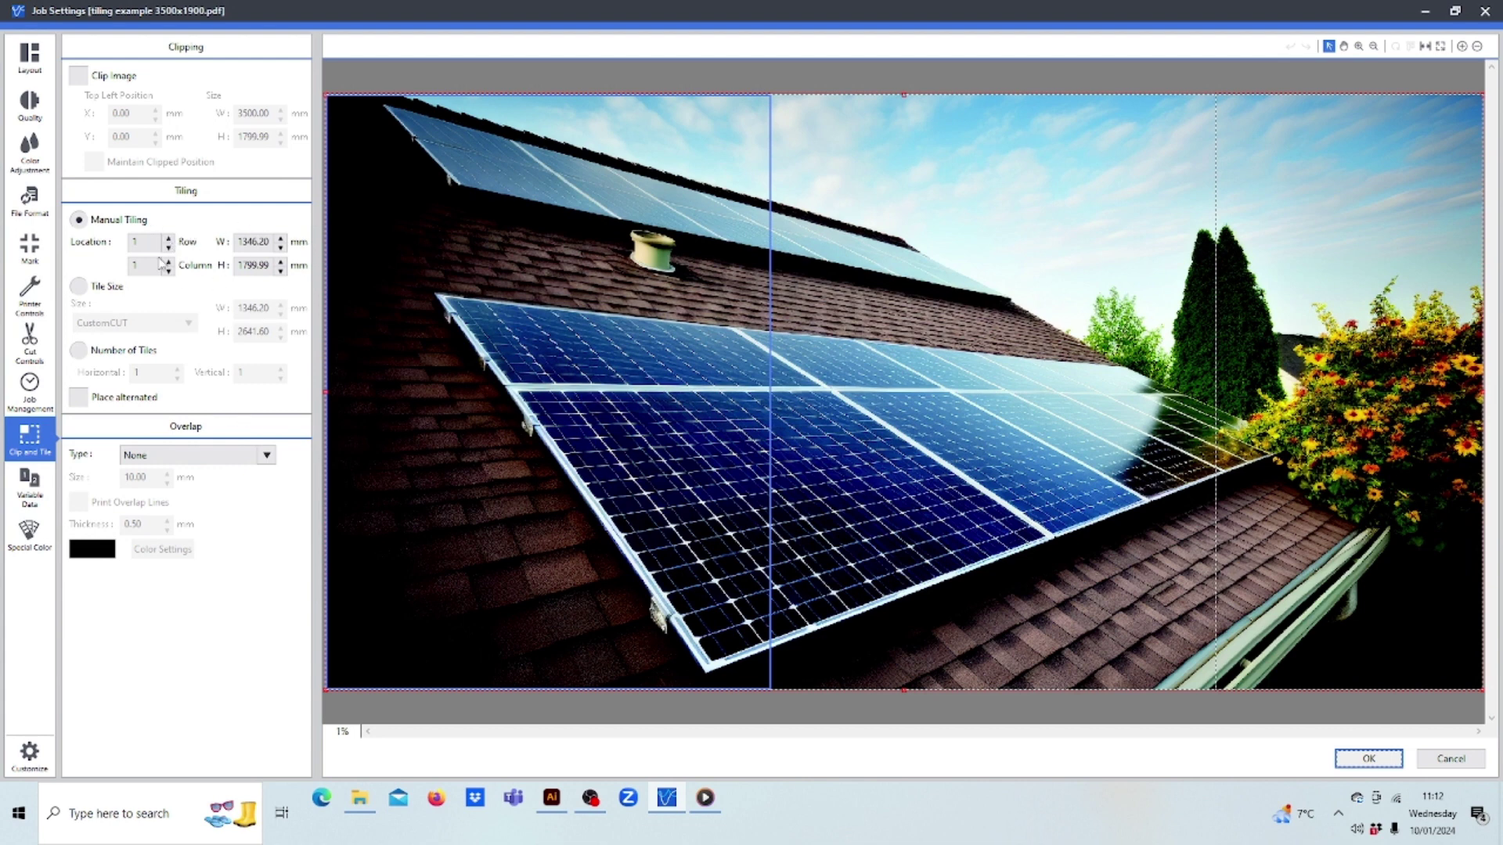
Step: Switch the tiling to Number of Tiles with 5 horizontal tiles and 1 vertical tile
click(79, 288)
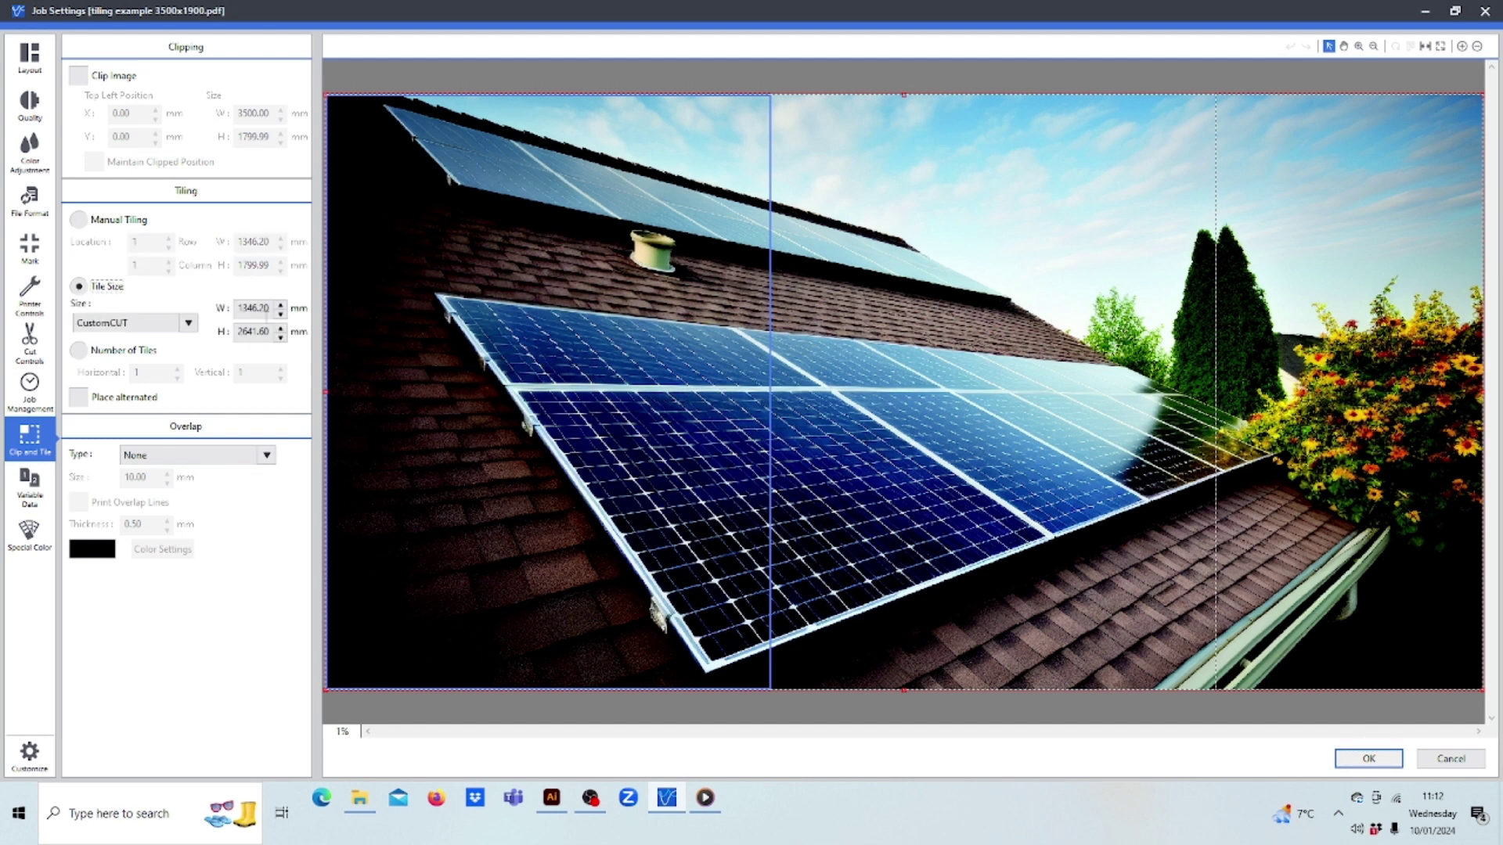
click(79, 353)
click(177, 373)
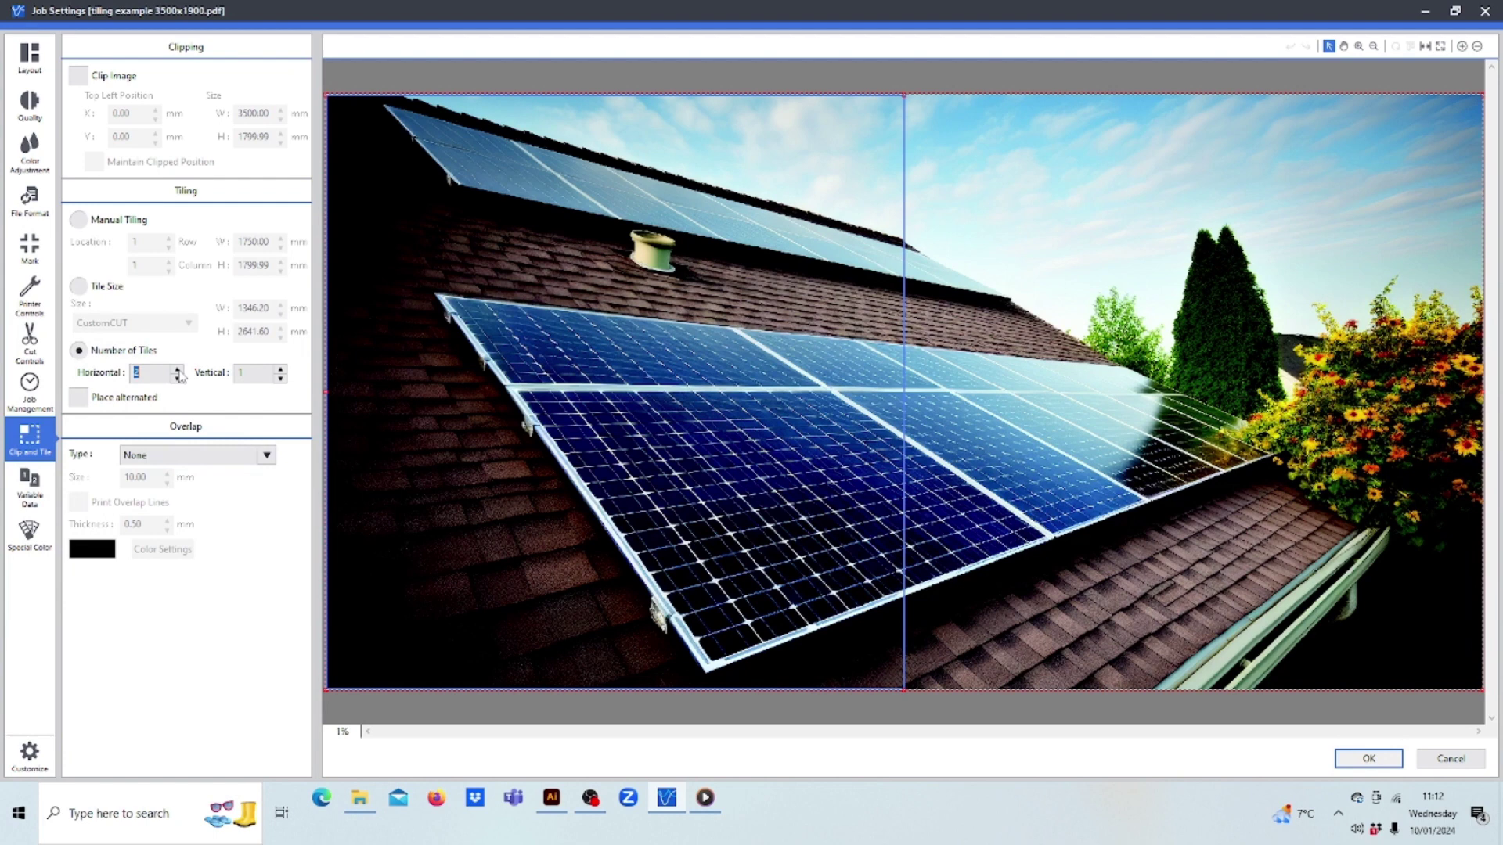
click(177, 373)
click(177, 372)
click(177, 372)
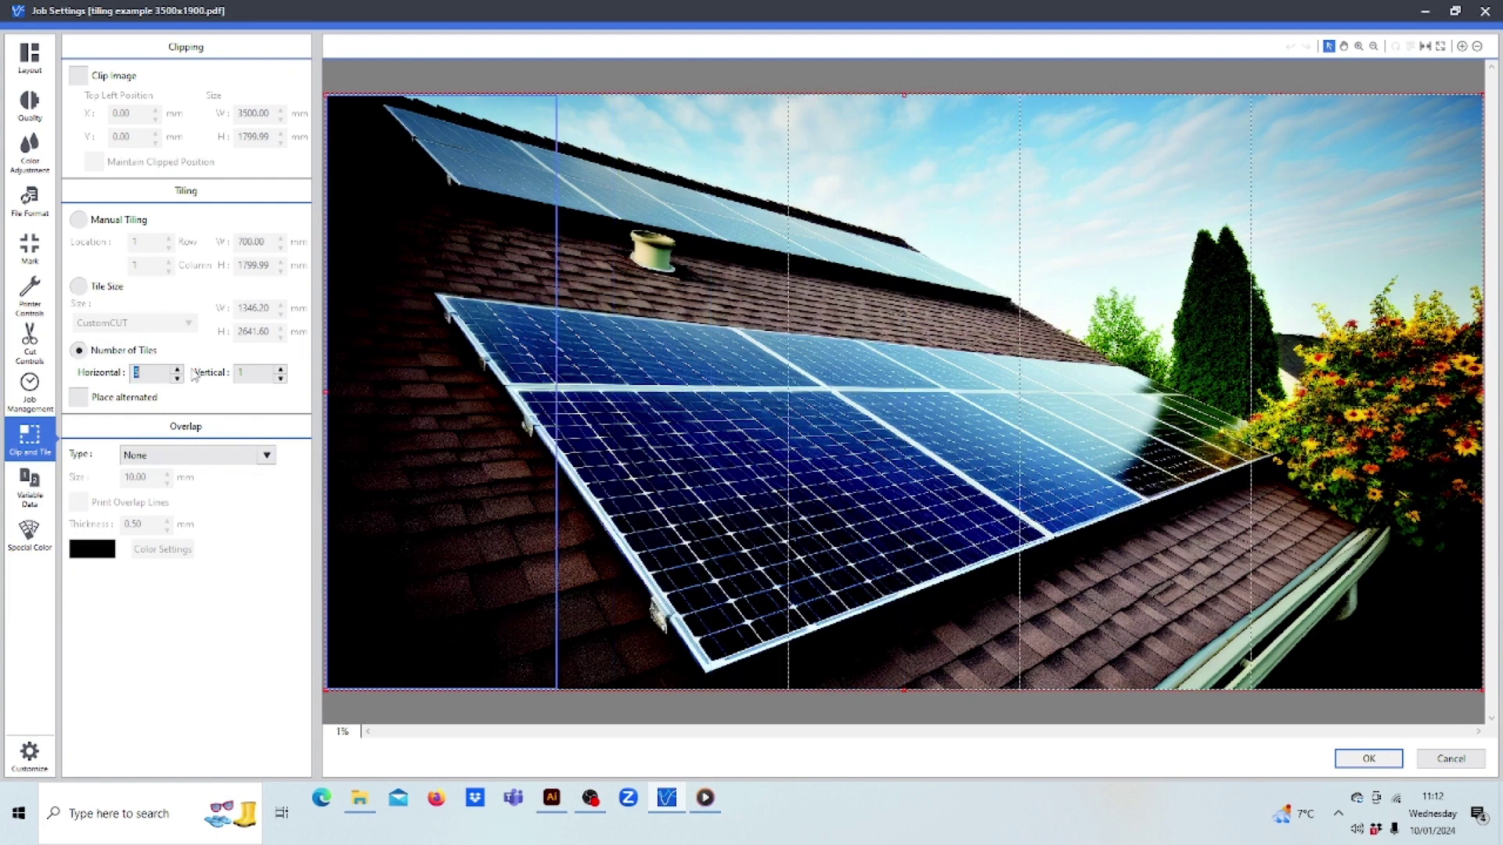
click(280, 370)
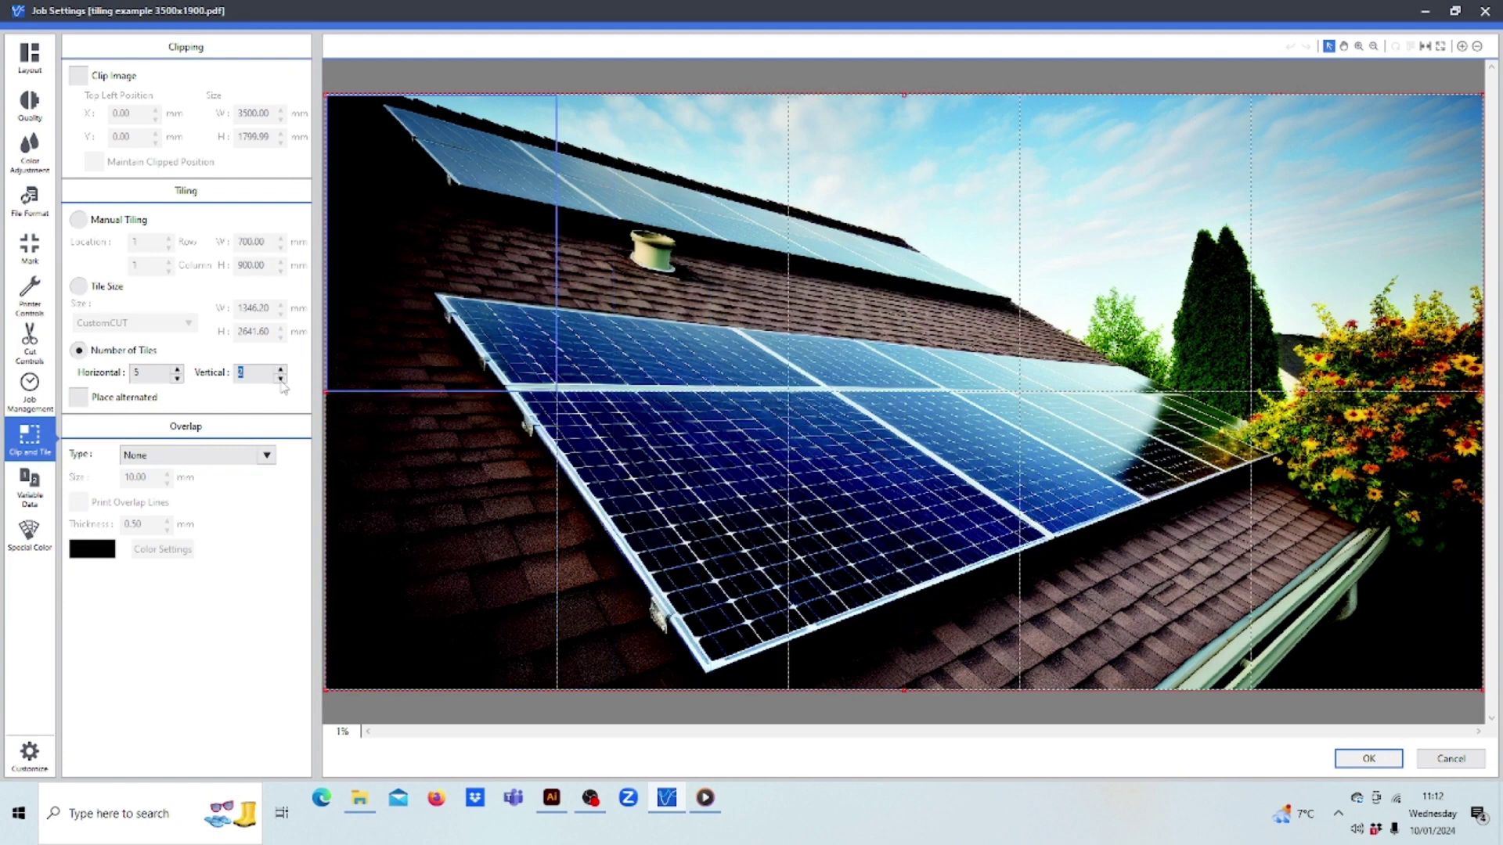
click(280, 380)
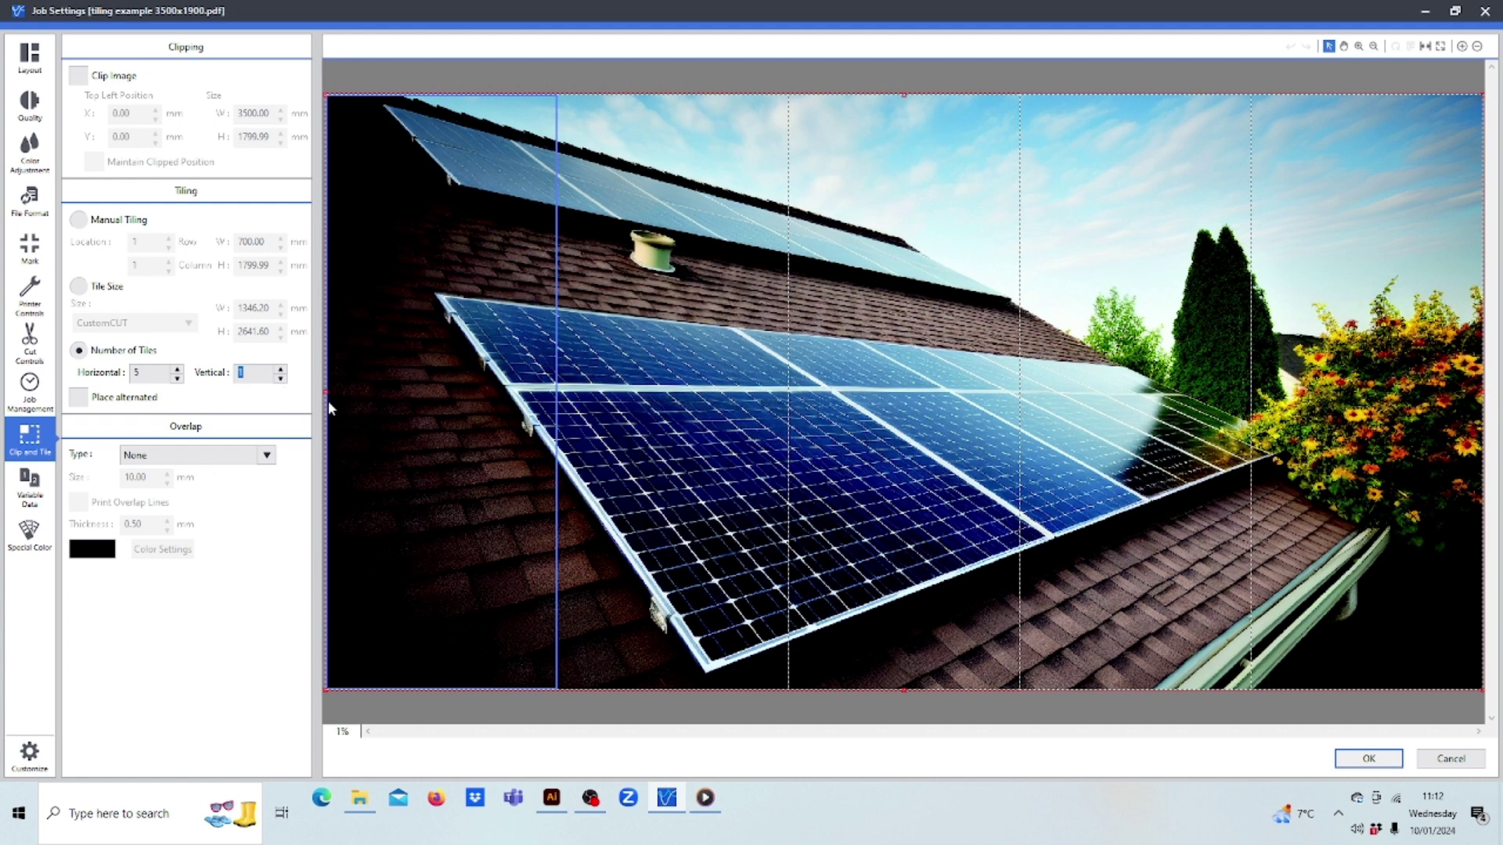
Step: Try different horizontal tile counts between 2 and 5 and set the number of horizontal tiles to 4
click(179, 379)
click(179, 379)
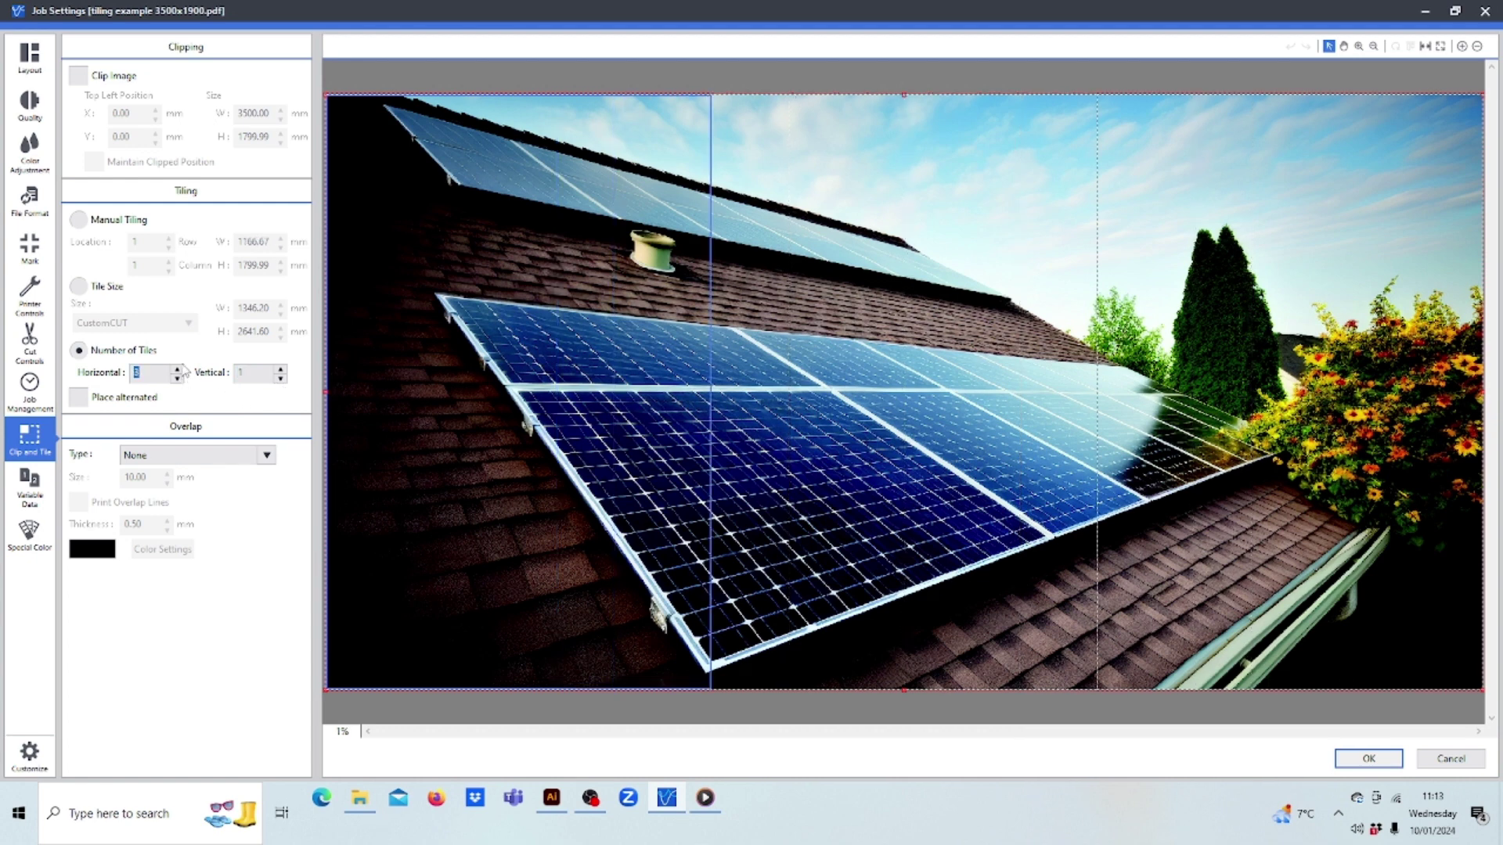
click(179, 368)
click(178, 369)
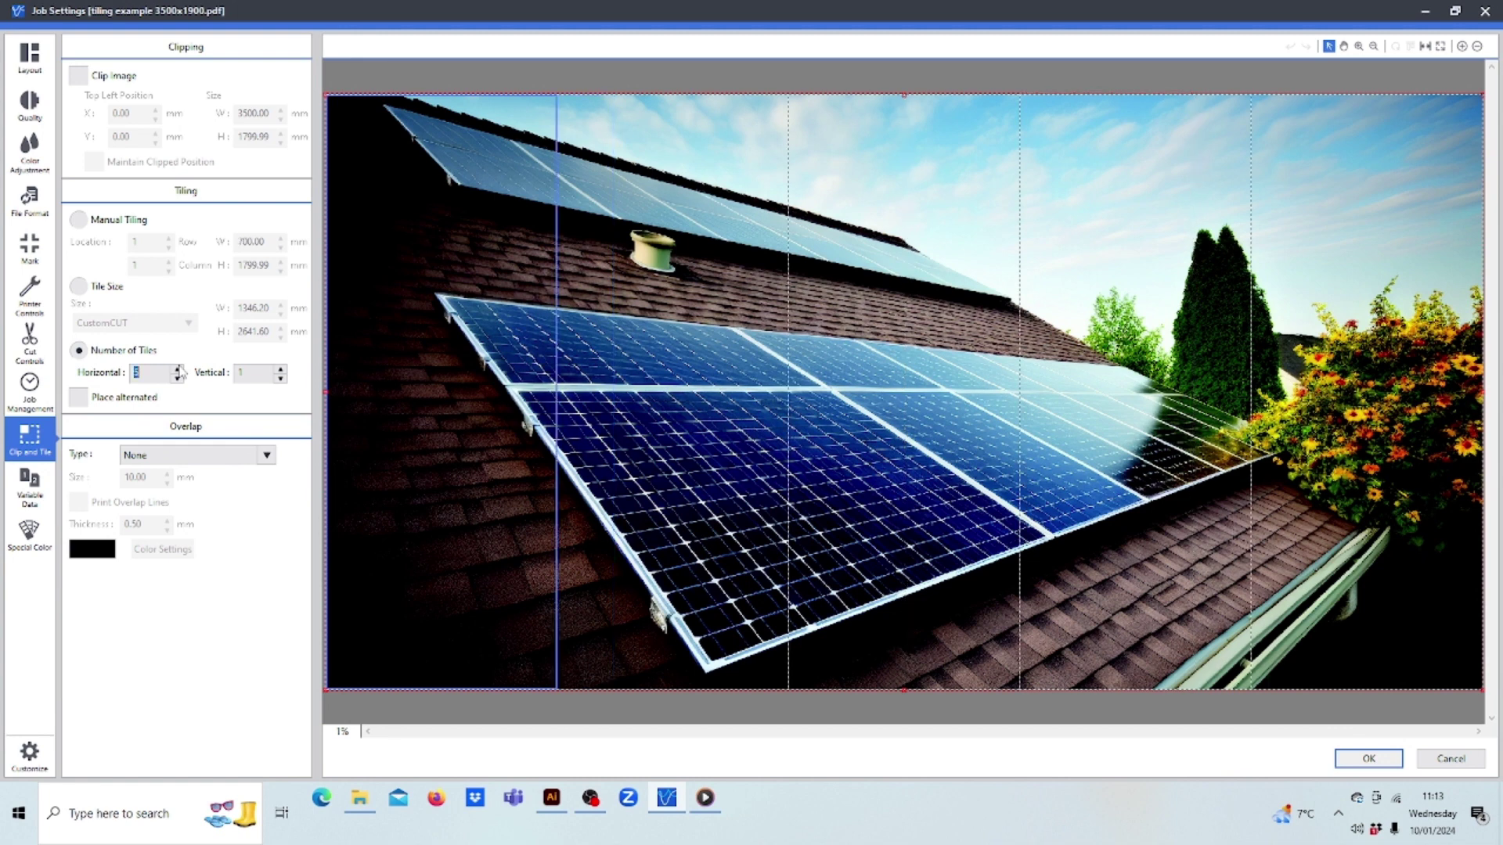
click(179, 379)
click(178, 379)
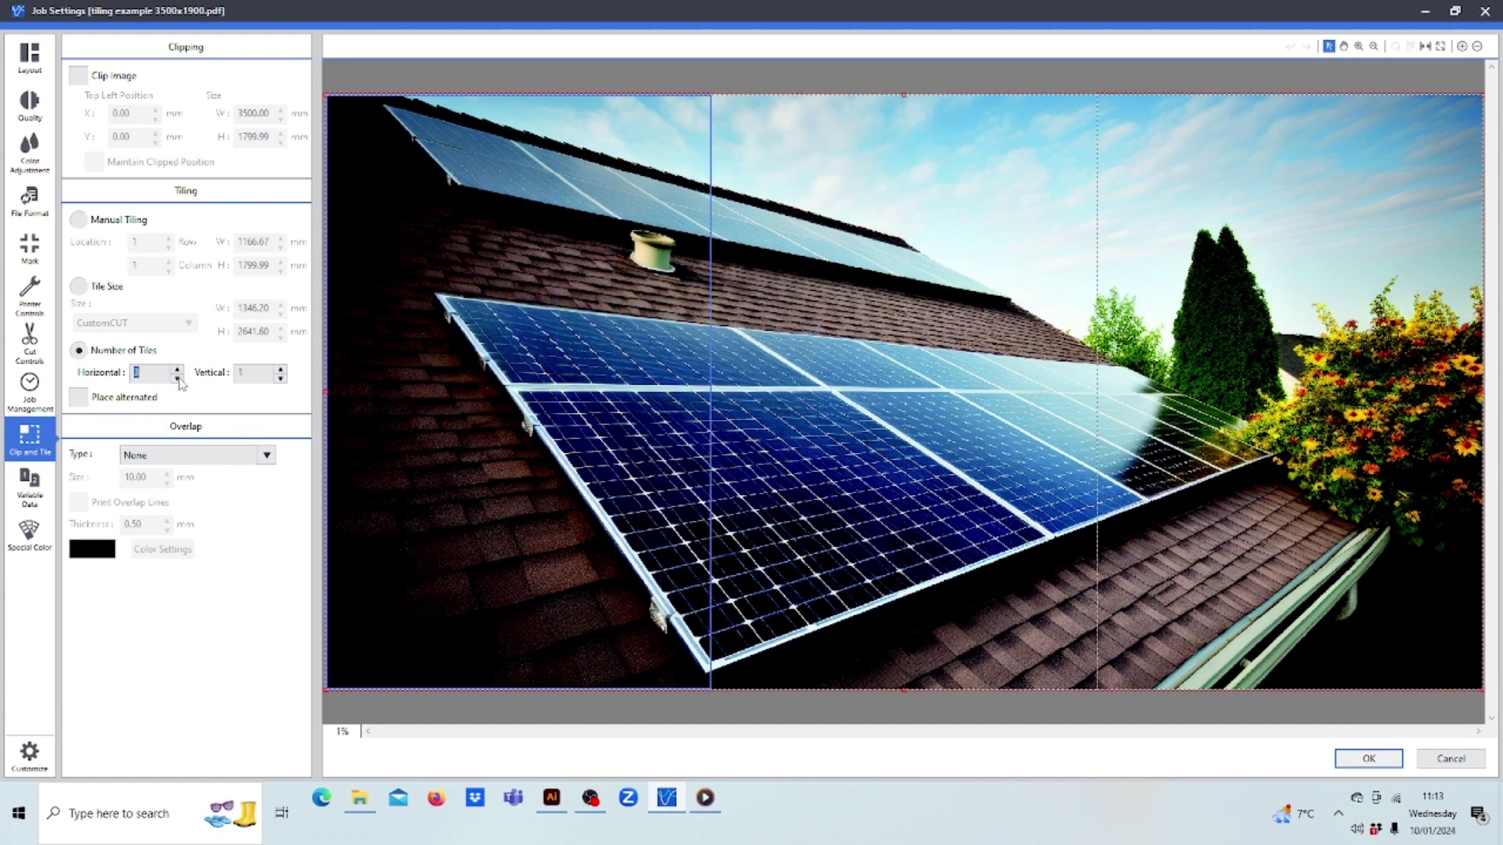
click(178, 378)
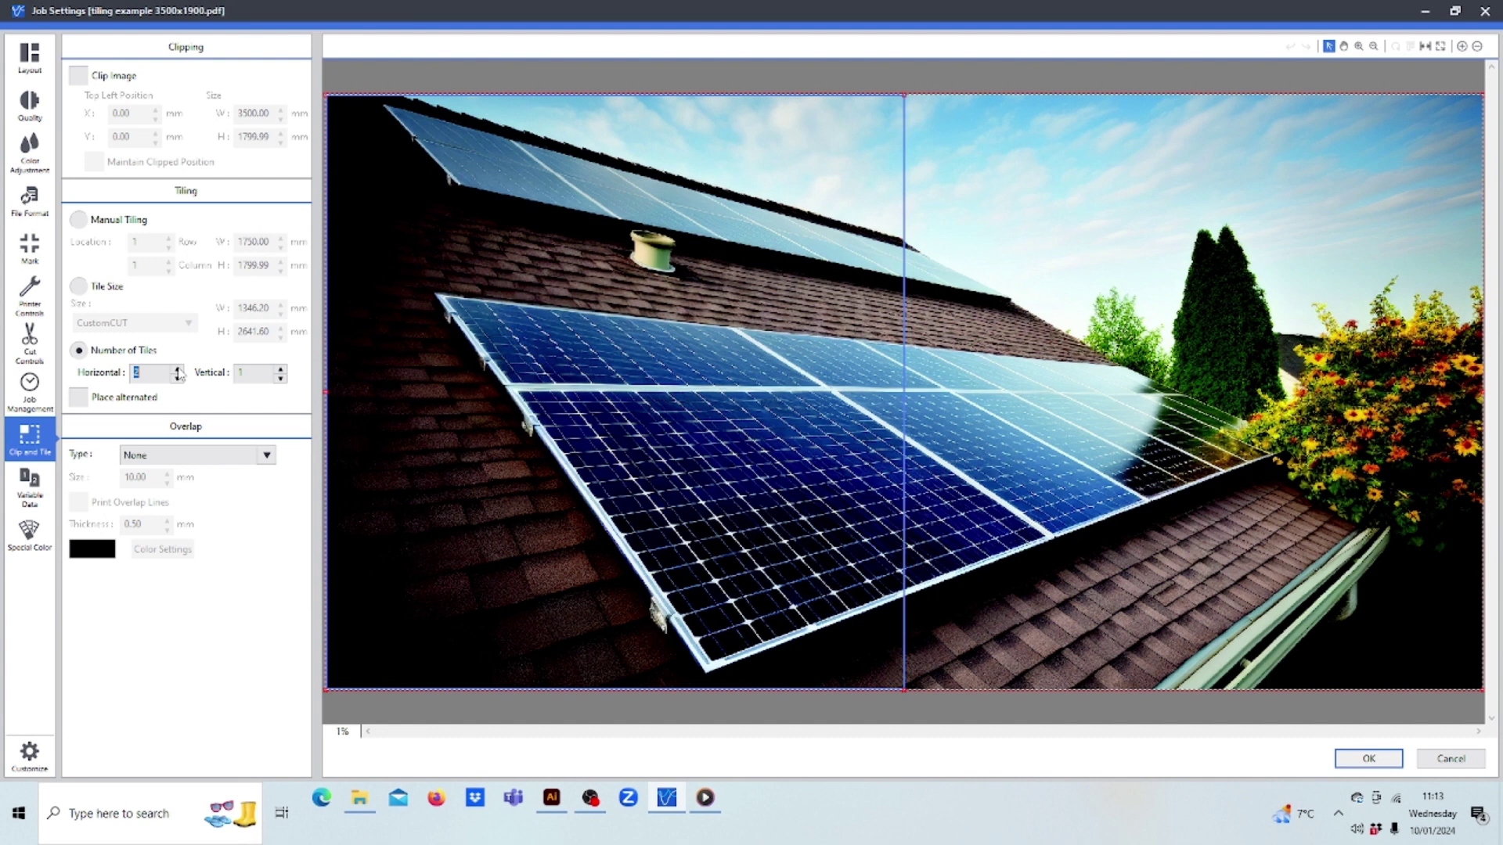
click(178, 369)
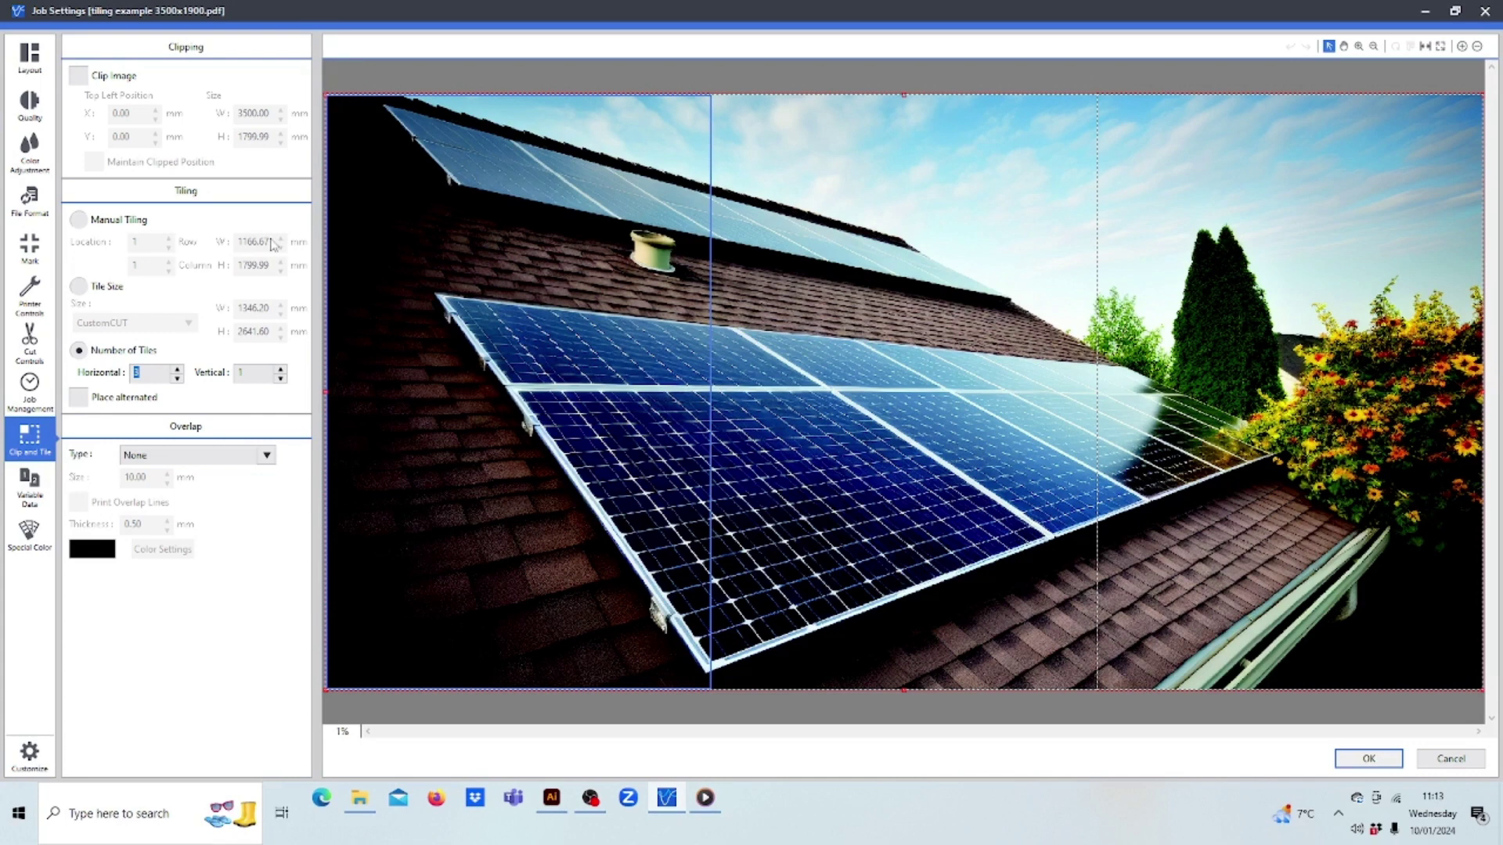
click(177, 370)
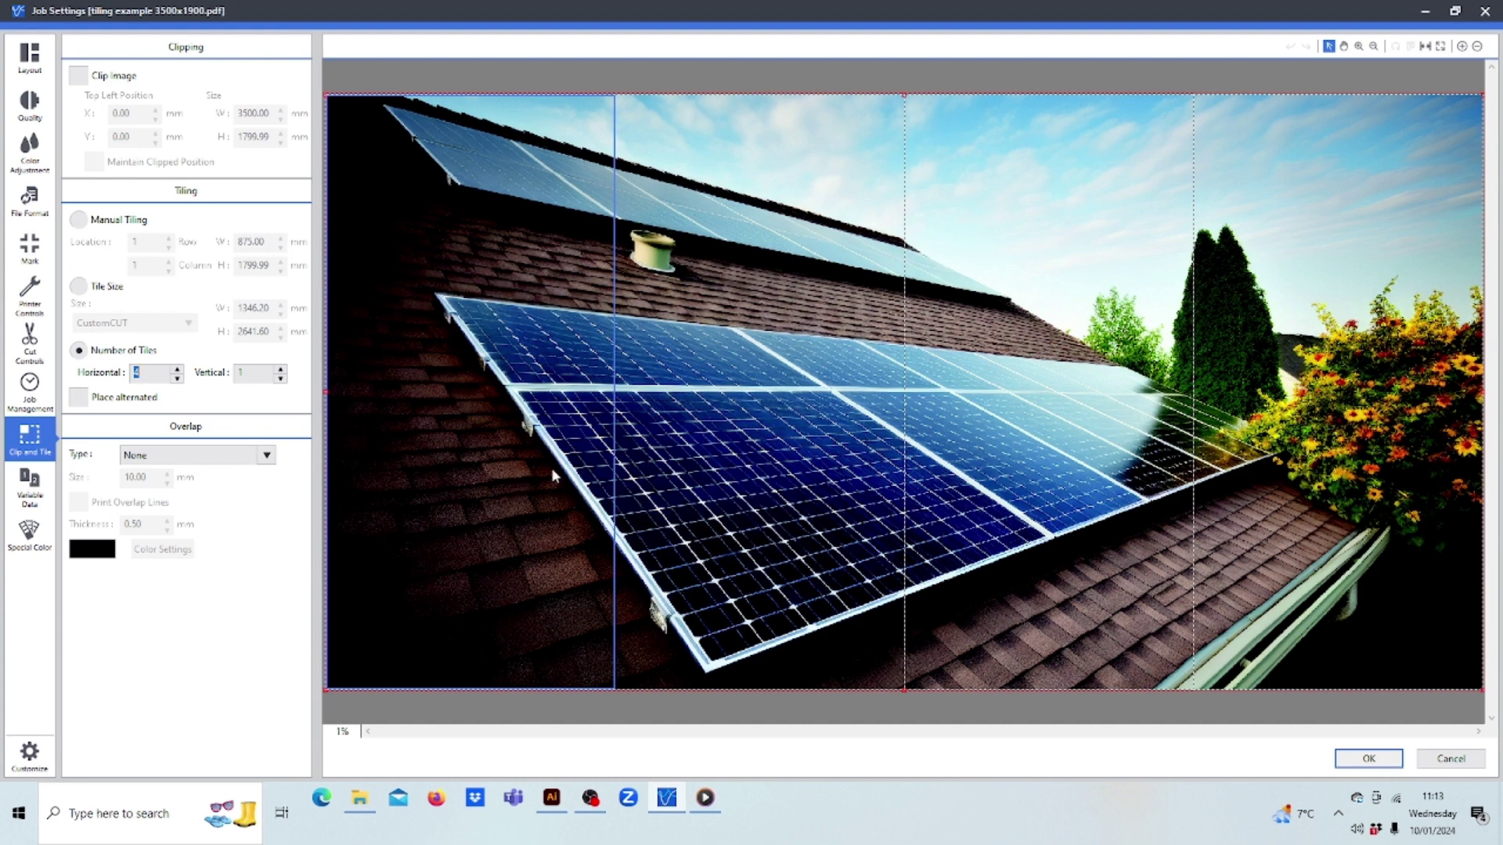
click(178, 369)
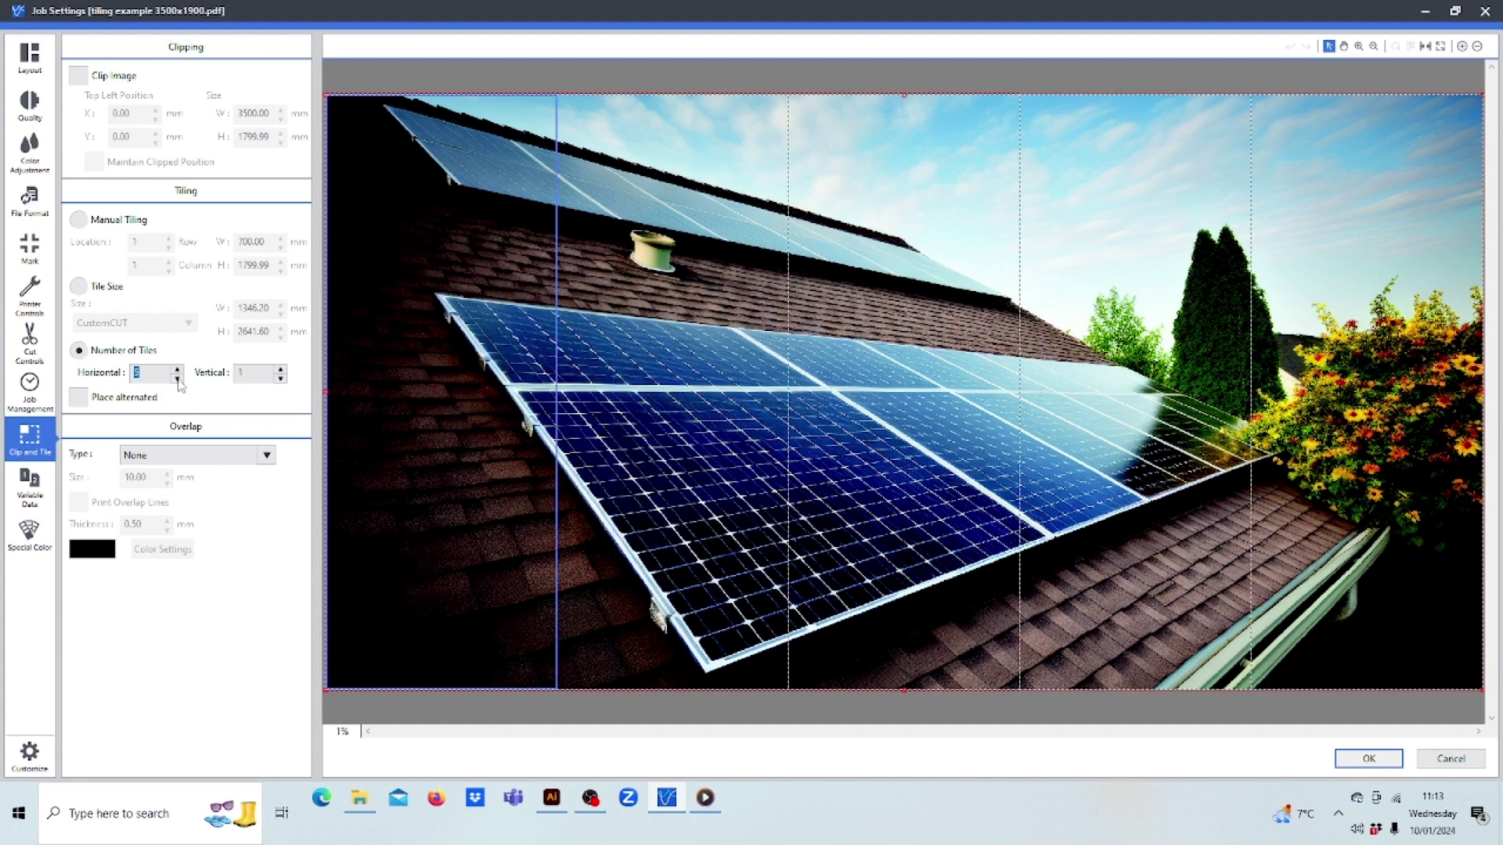
click(179, 378)
Step: Examine the four tiles by selecting them individually in the preview, finishing on the first one
click(892, 370)
click(970, 368)
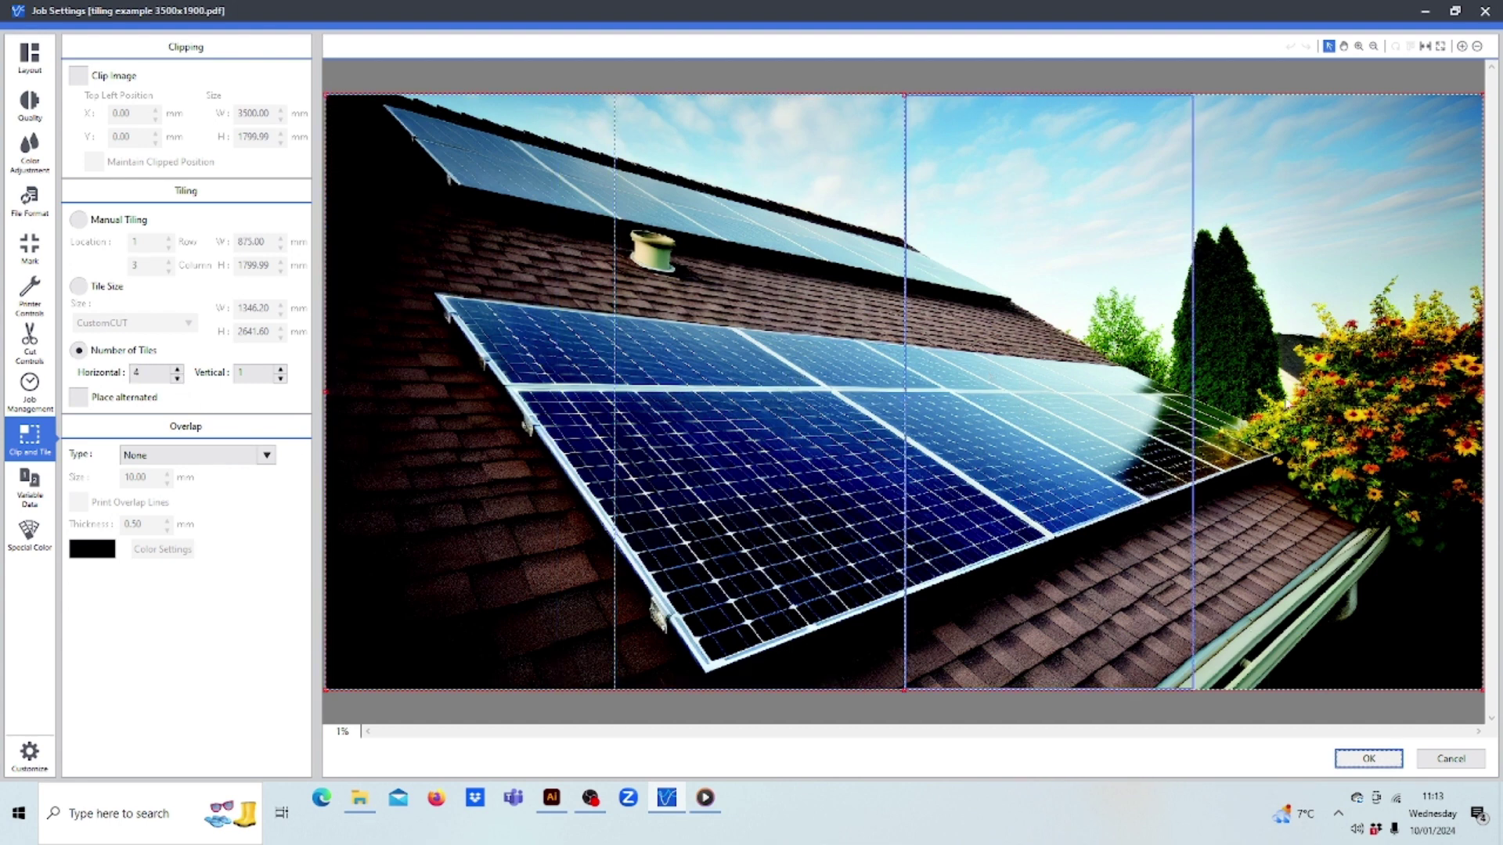
click(576, 403)
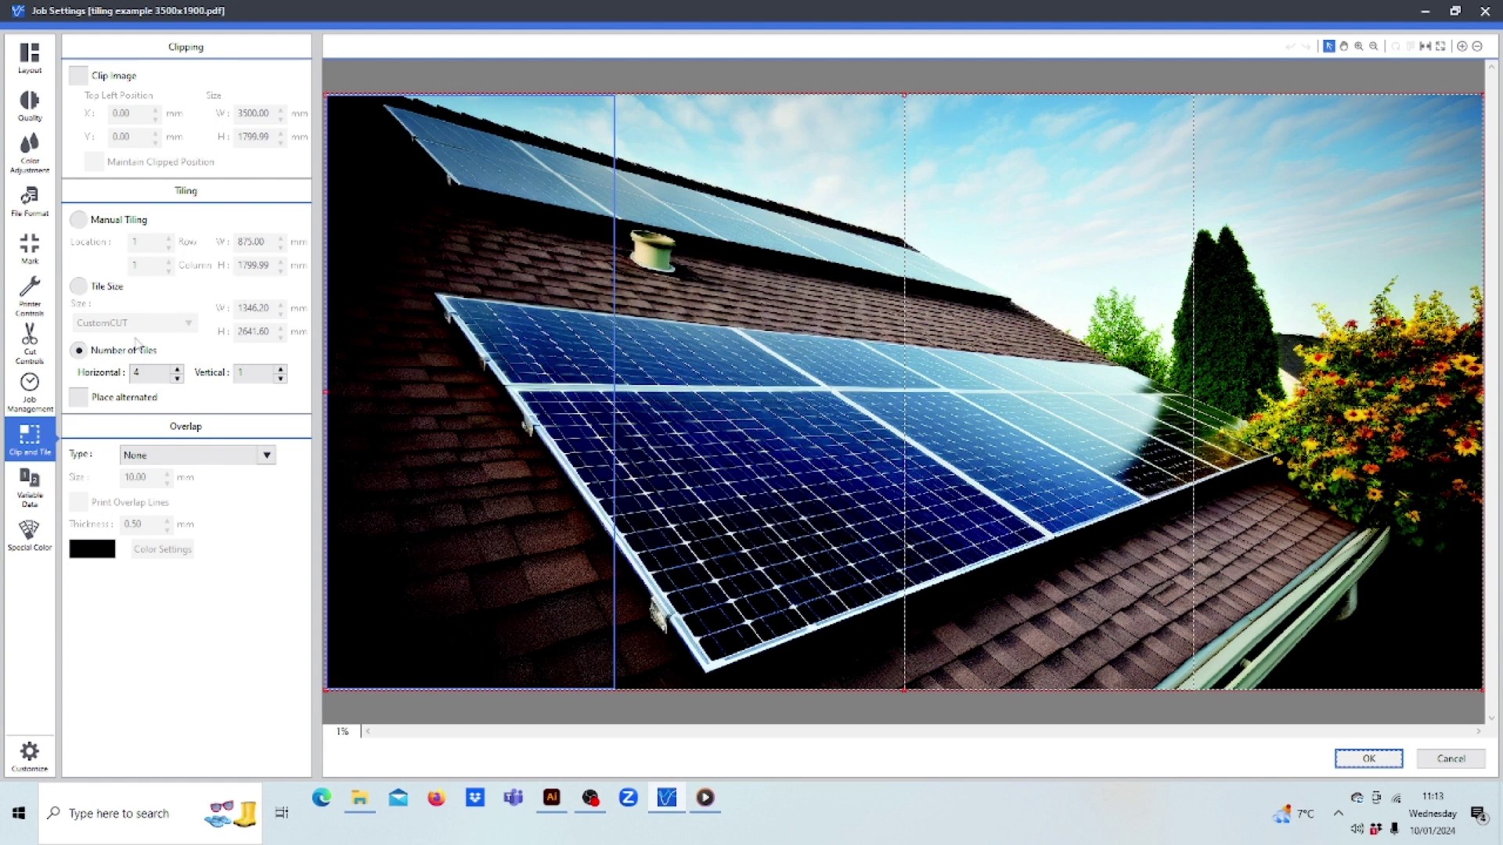
click(897, 436)
click(908, 435)
click(1319, 436)
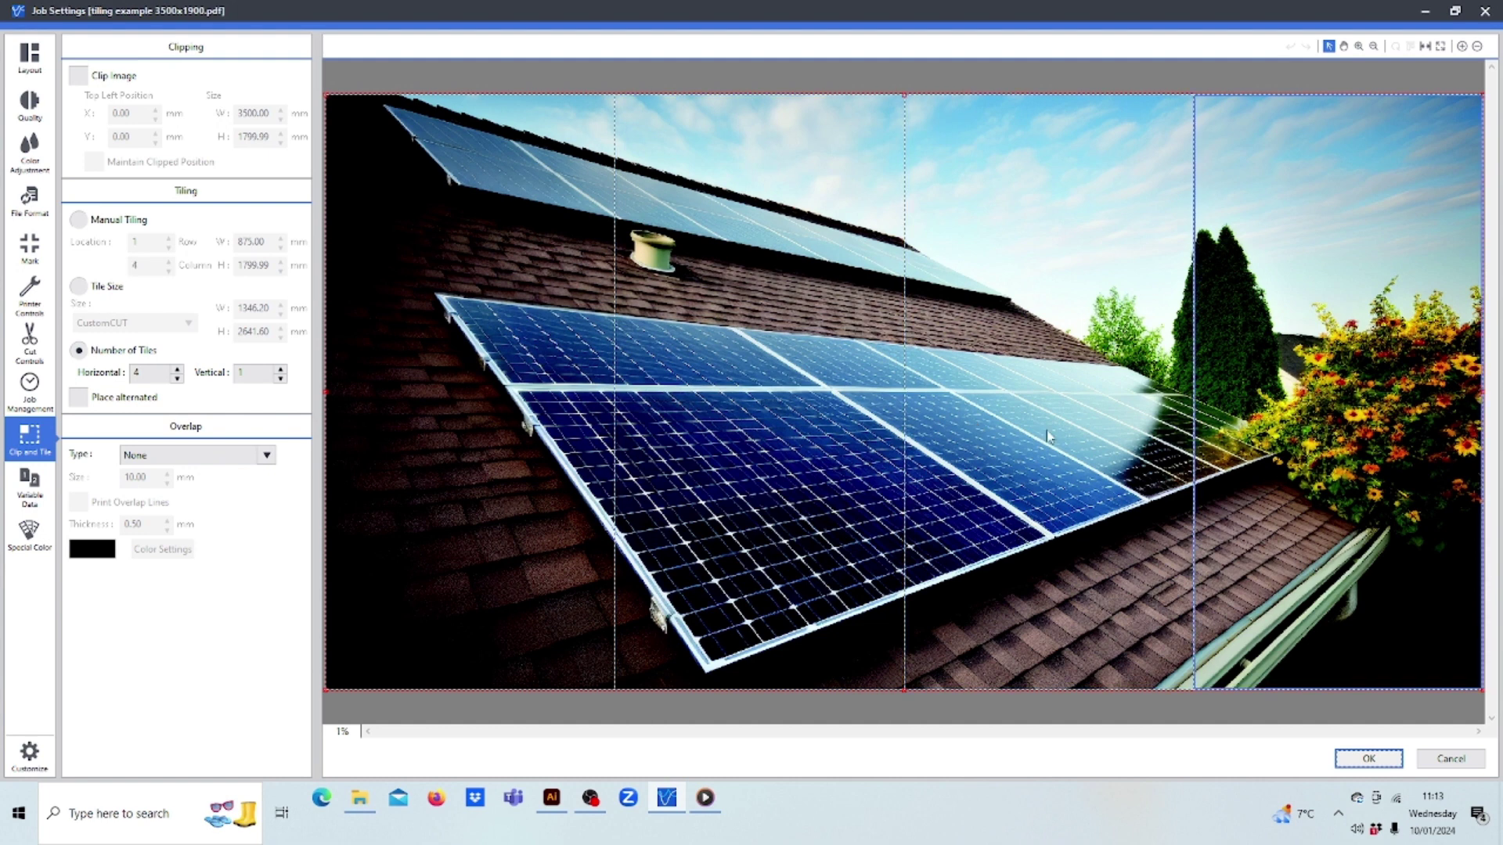
click(1049, 436)
click(889, 443)
click(565, 456)
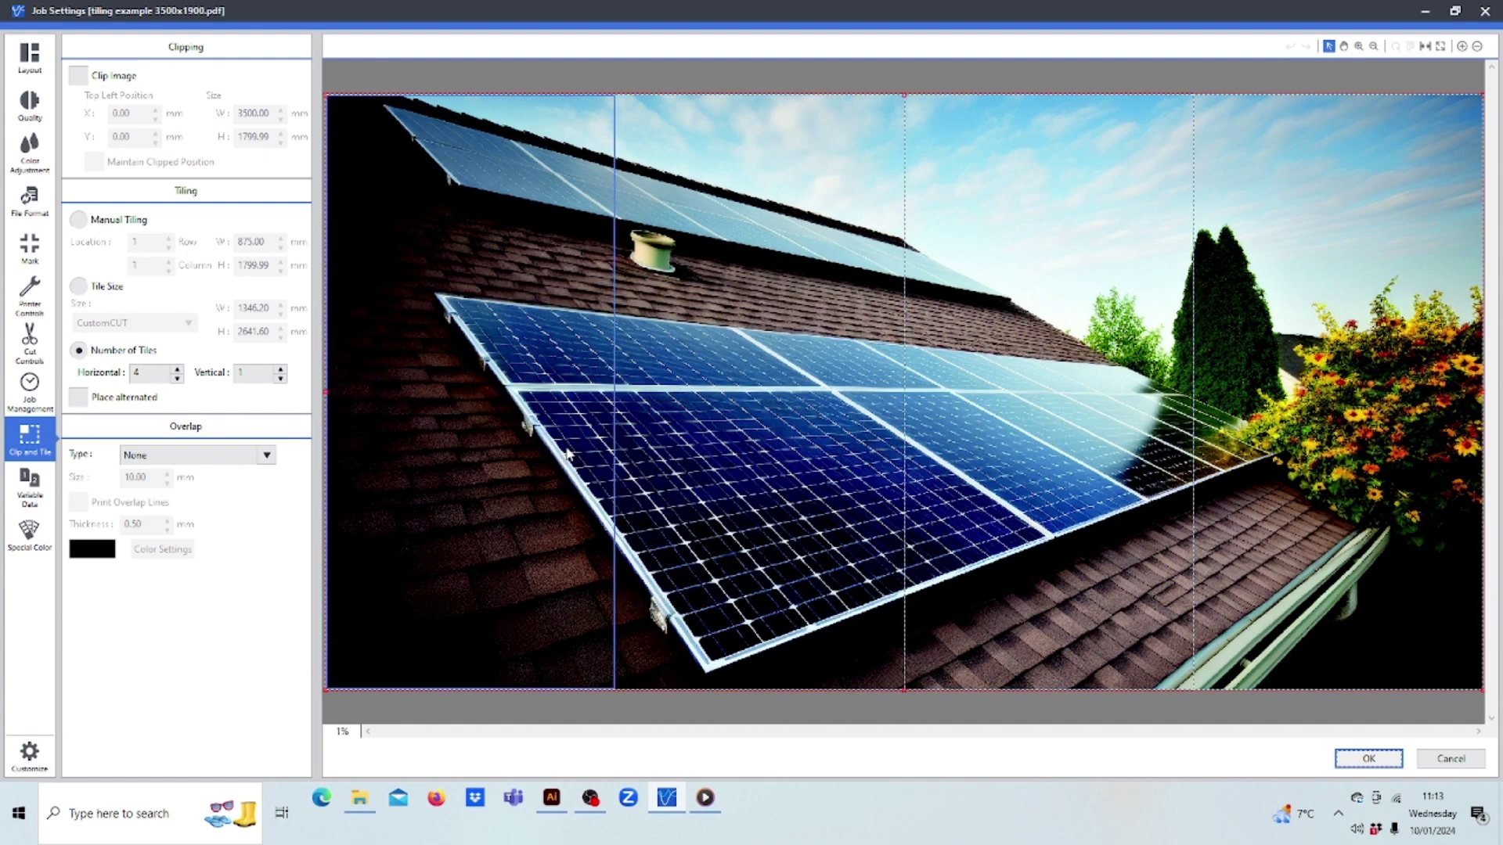
Step: Inspect the print layout of the four tiles on the media, then return to the tiling settings
click(78, 401)
click(34, 73)
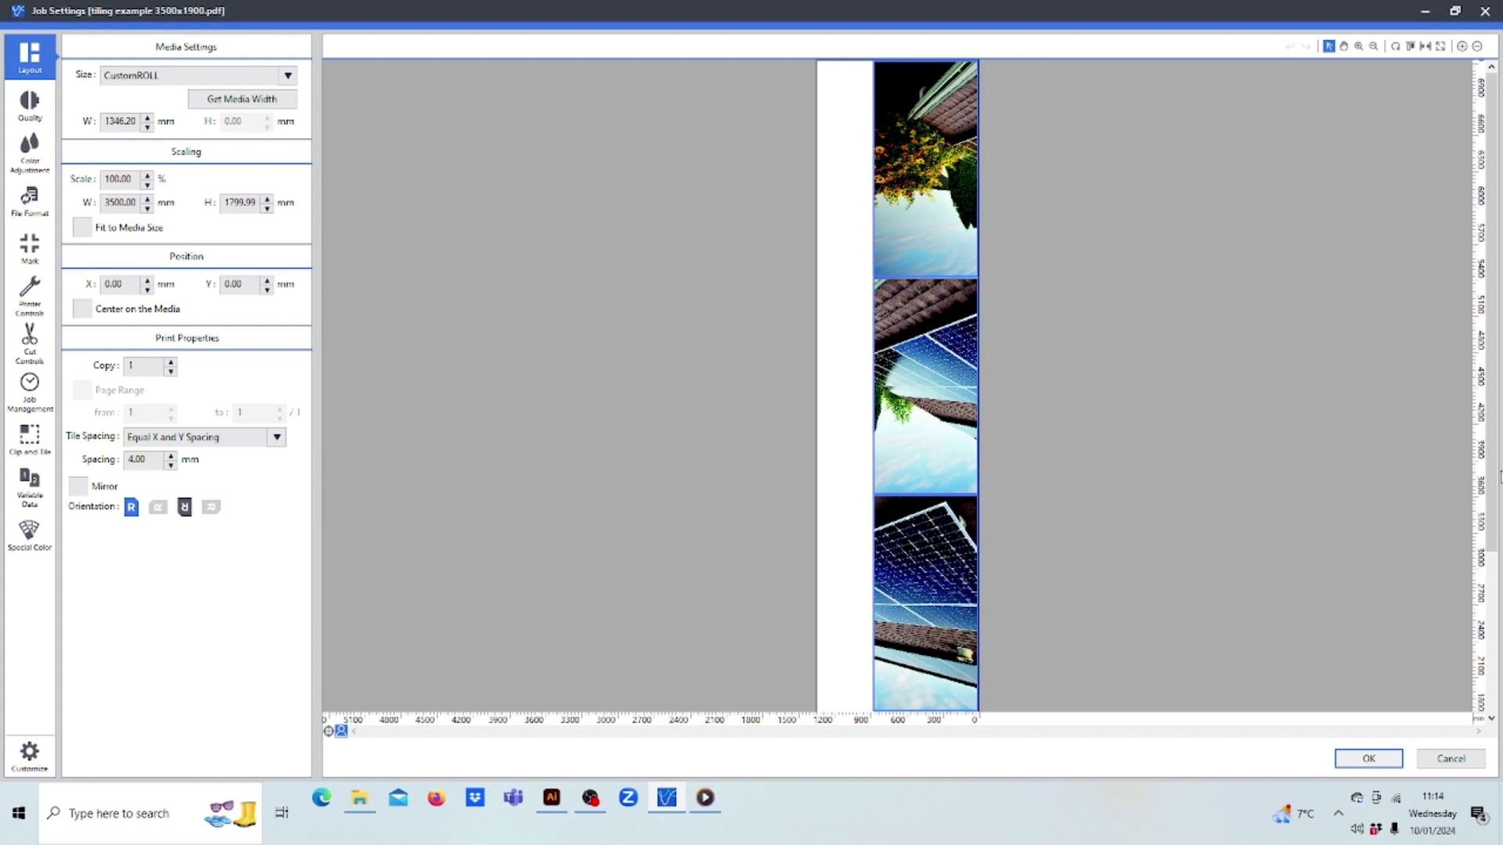
scroll(1450, 368, up, 2)
scroll(1450, 369, down, 2)
click(35, 444)
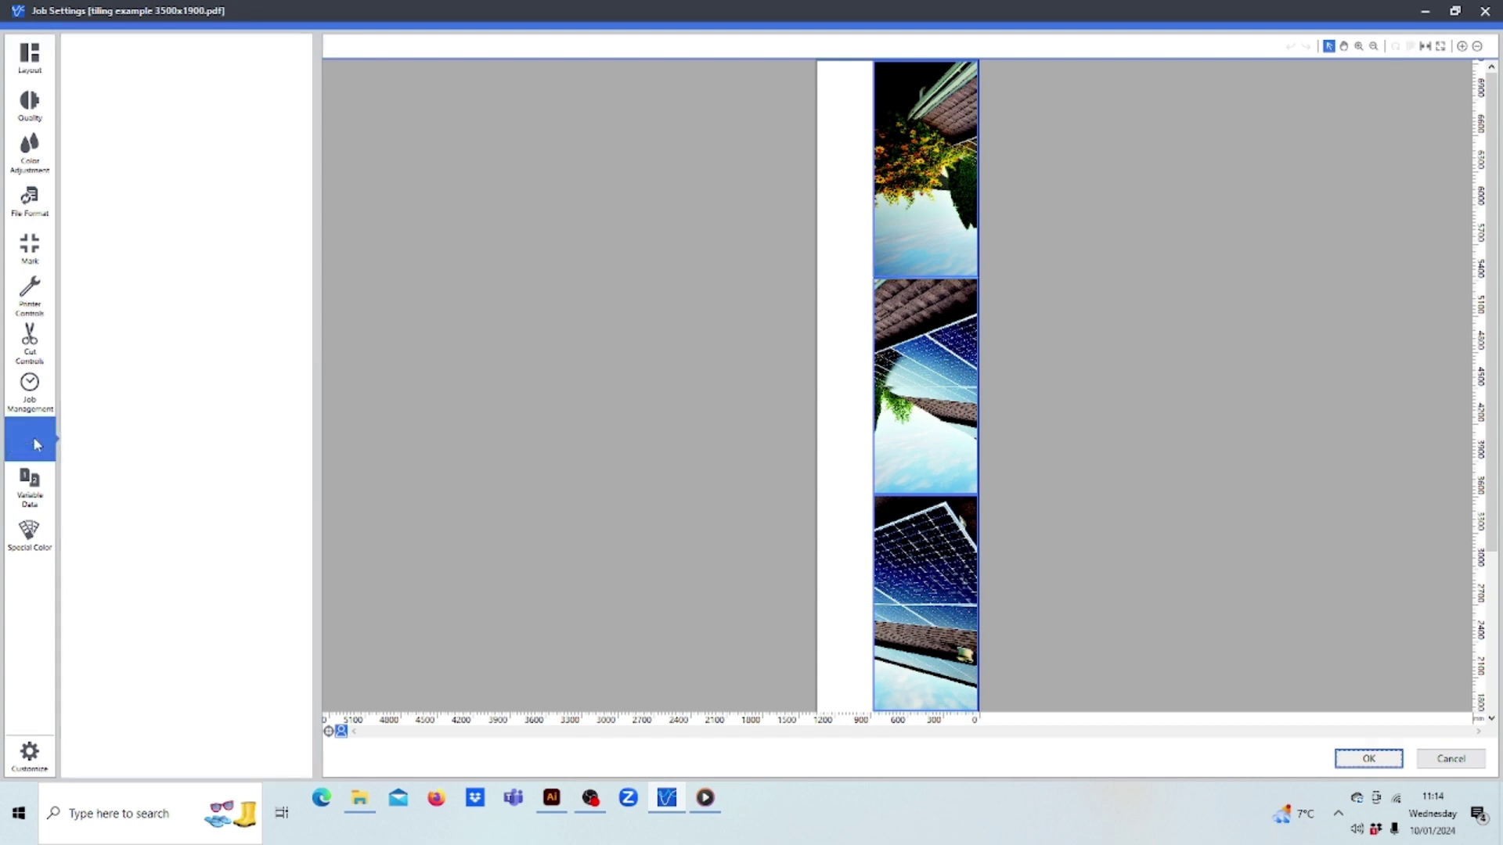
Step: Enable Place alternated for the tiles and check its effect on the print layout
click(78, 396)
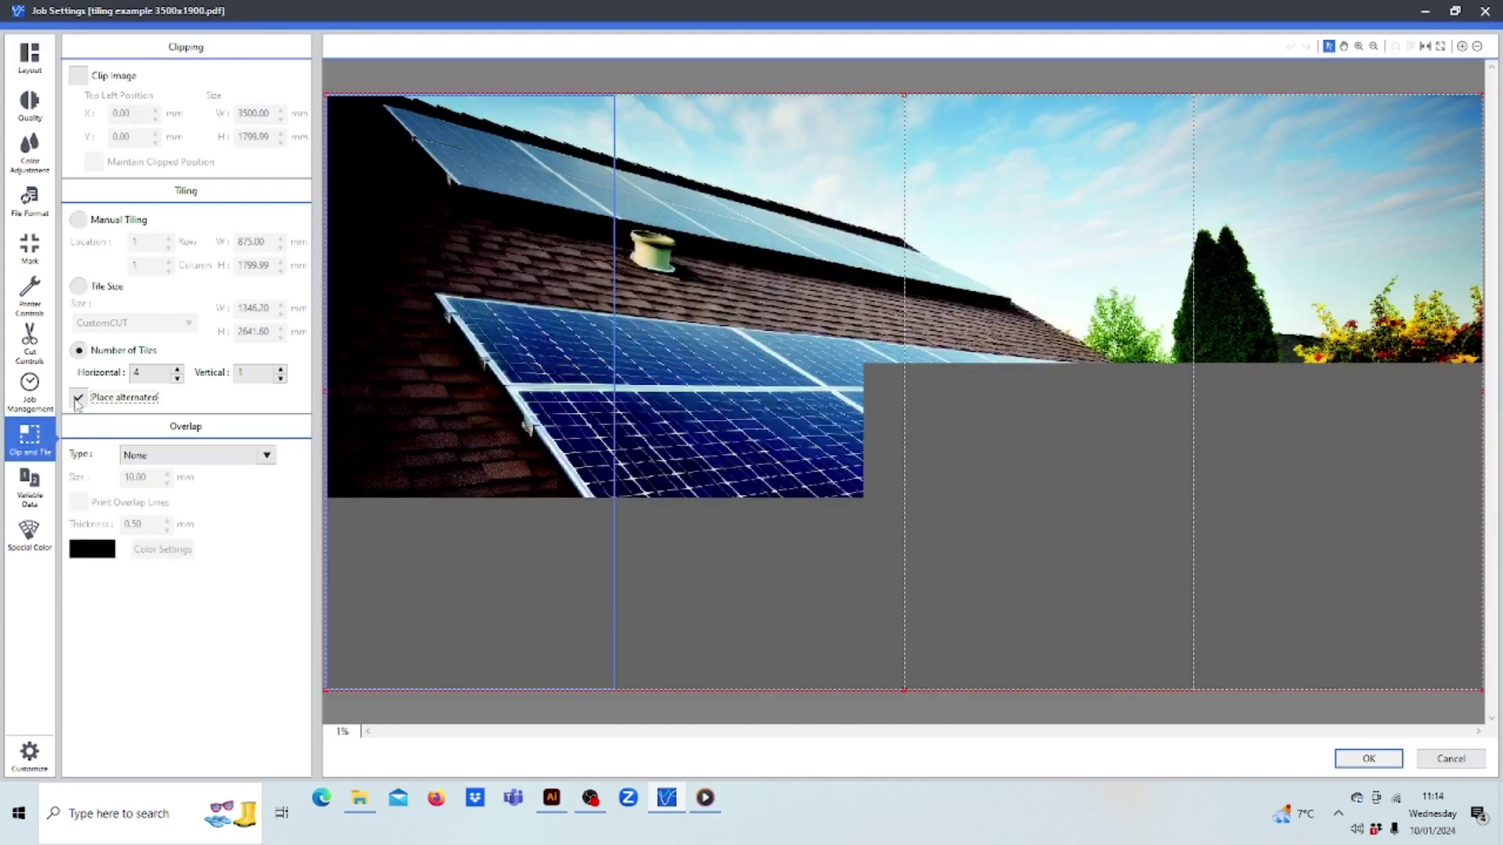
click(28, 72)
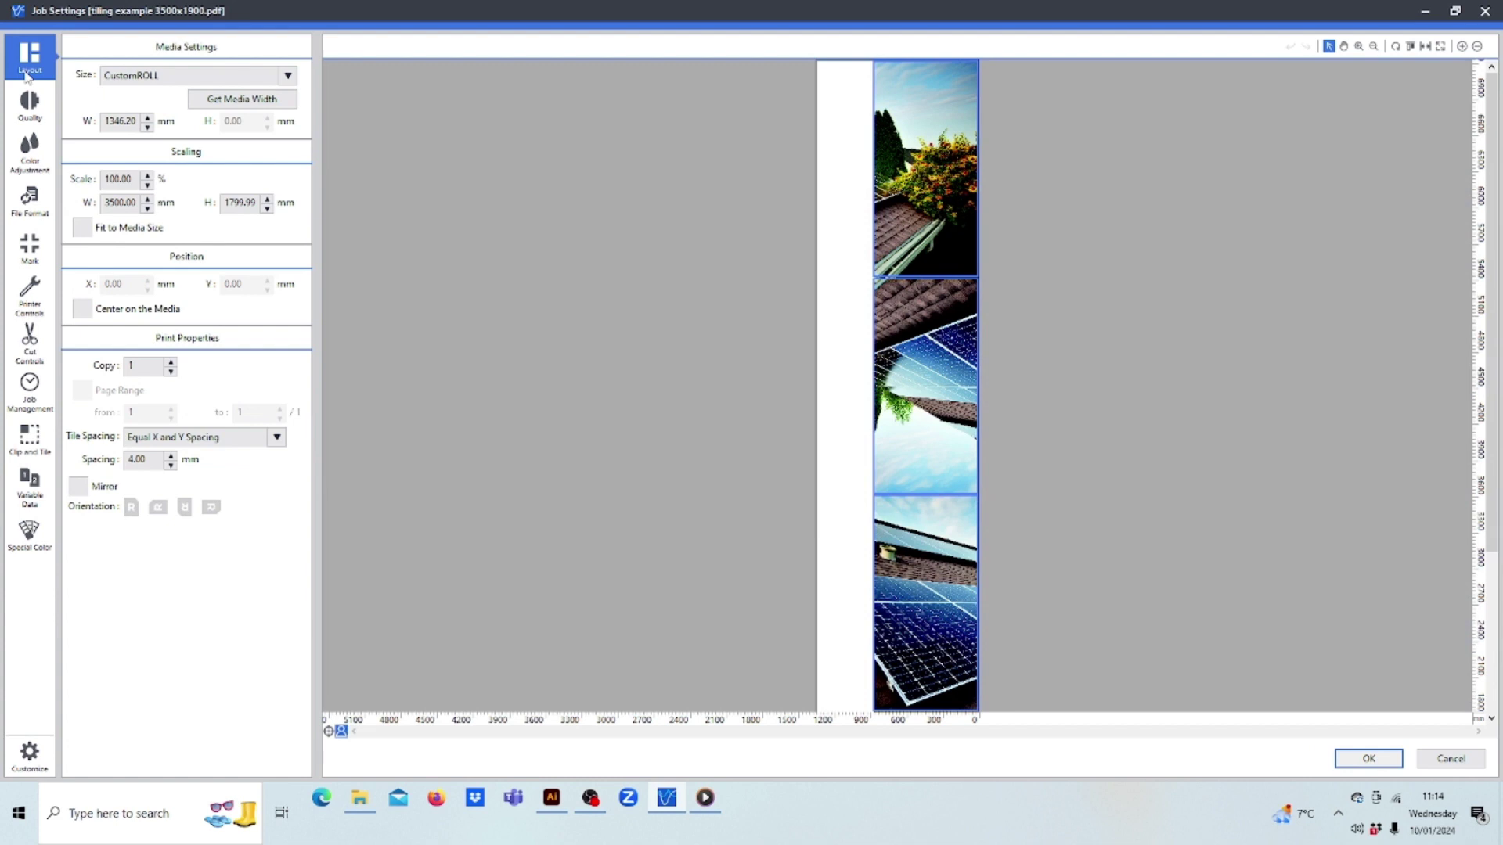
click(29, 443)
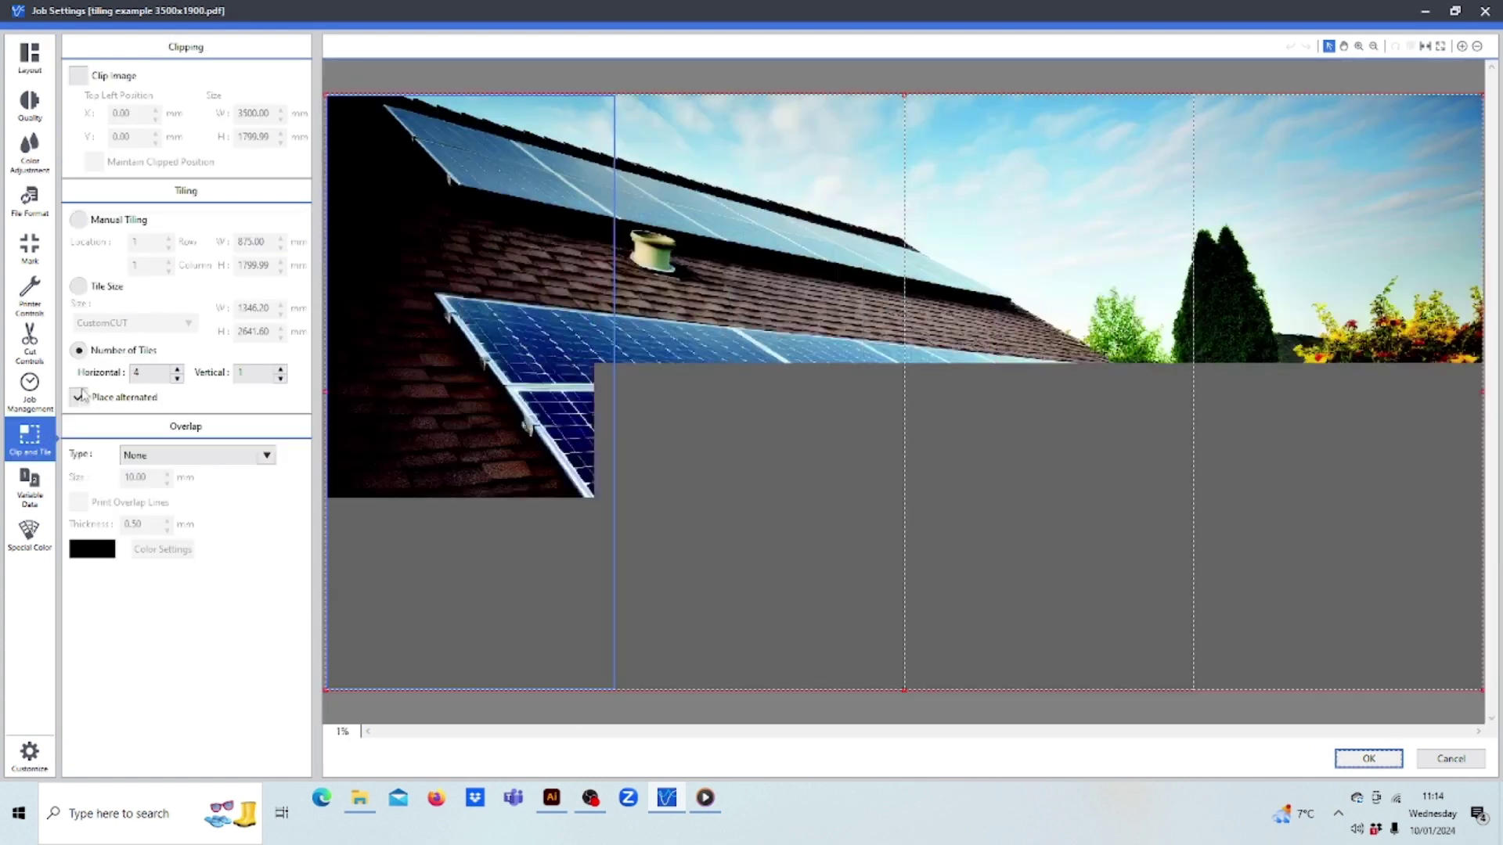
click(79, 397)
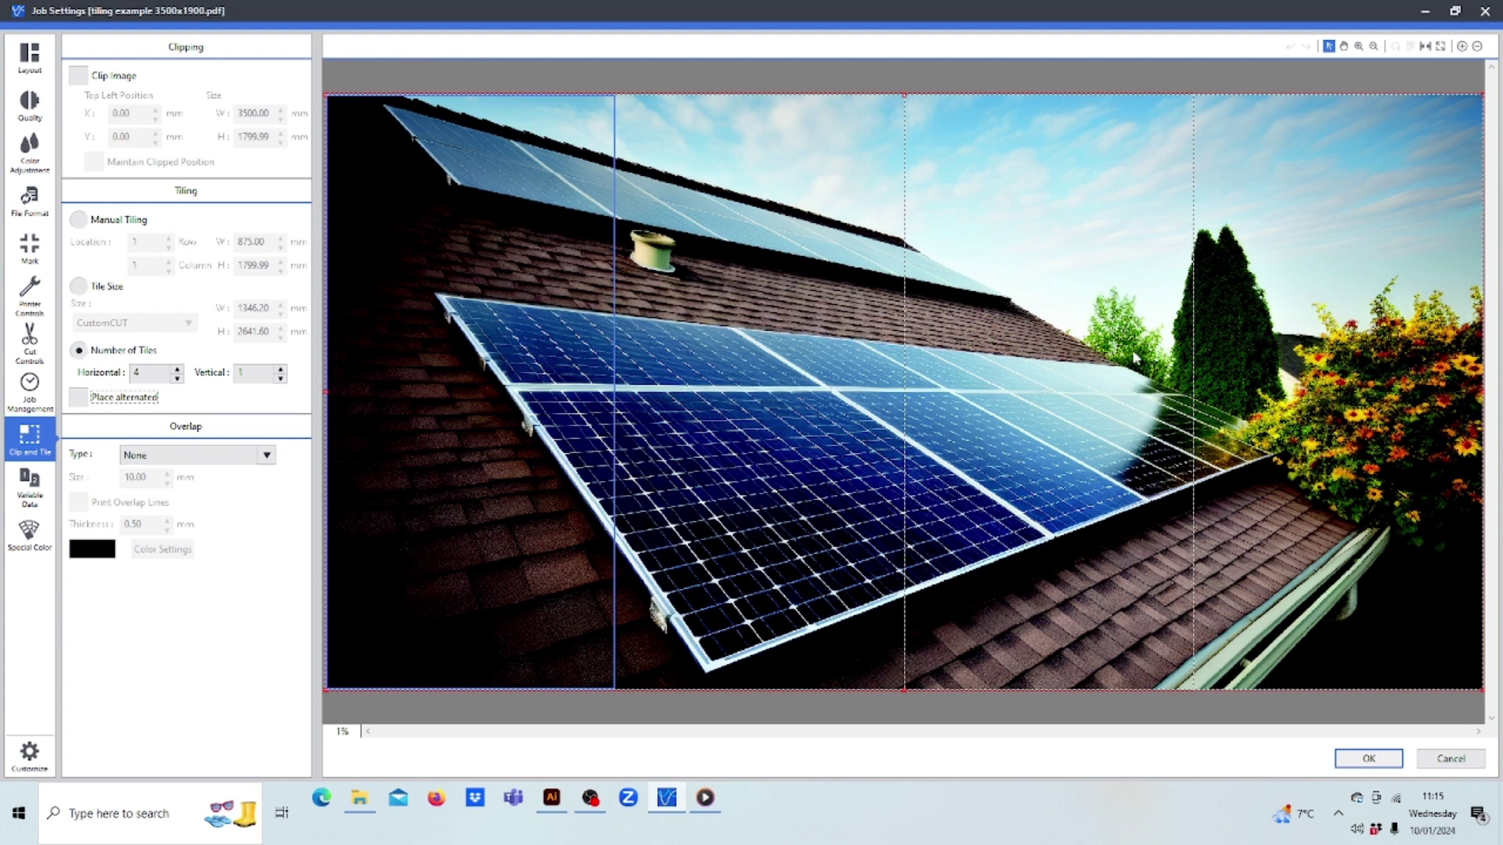
click(80, 399)
Step: Try the available tile overlap types, including ALL Corners, and leave the overlap type on Top-Left
click(266, 456)
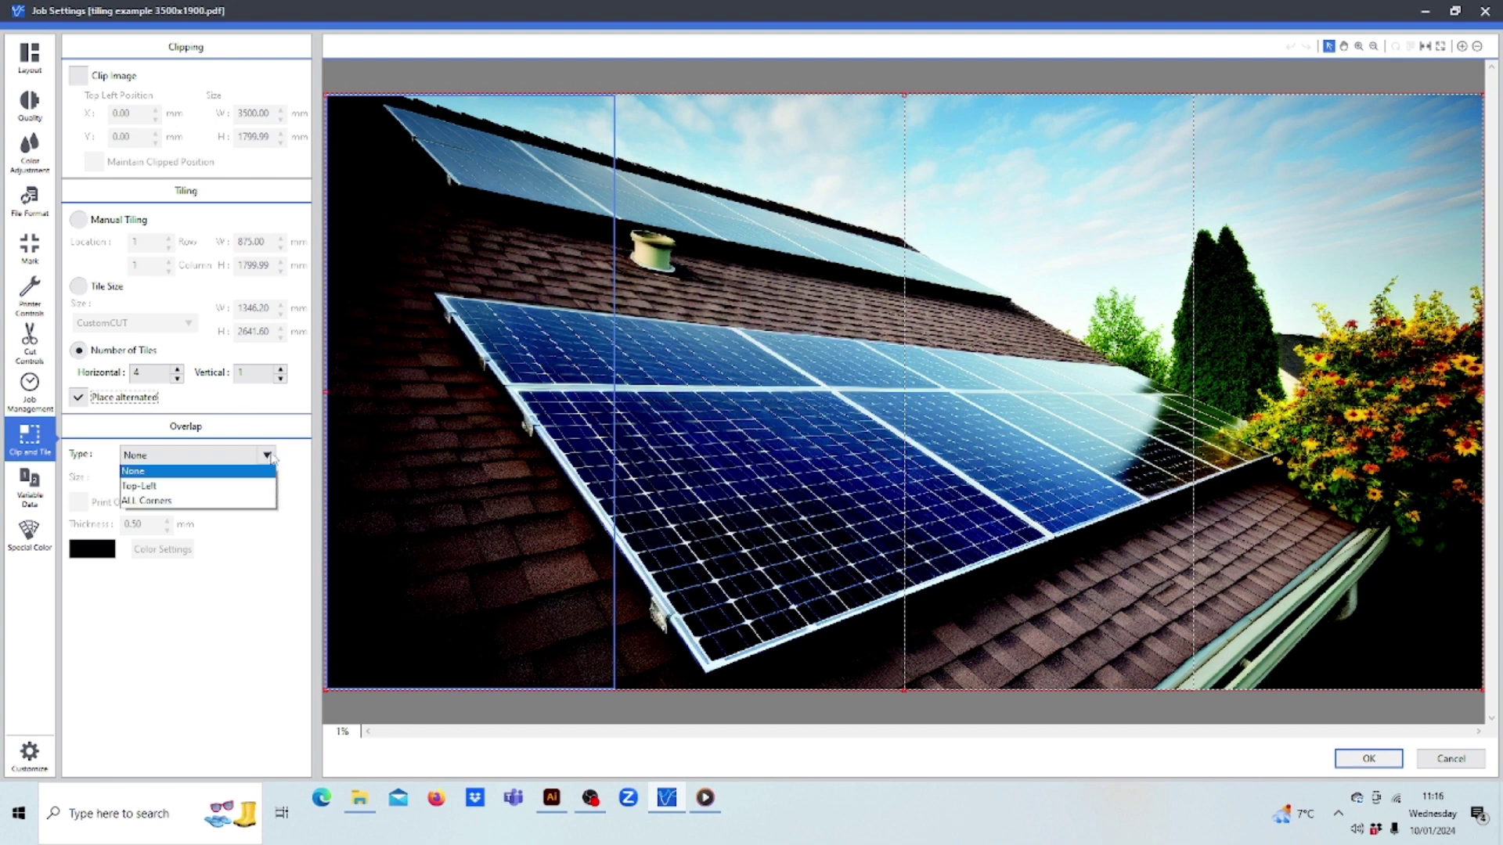
click(213, 492)
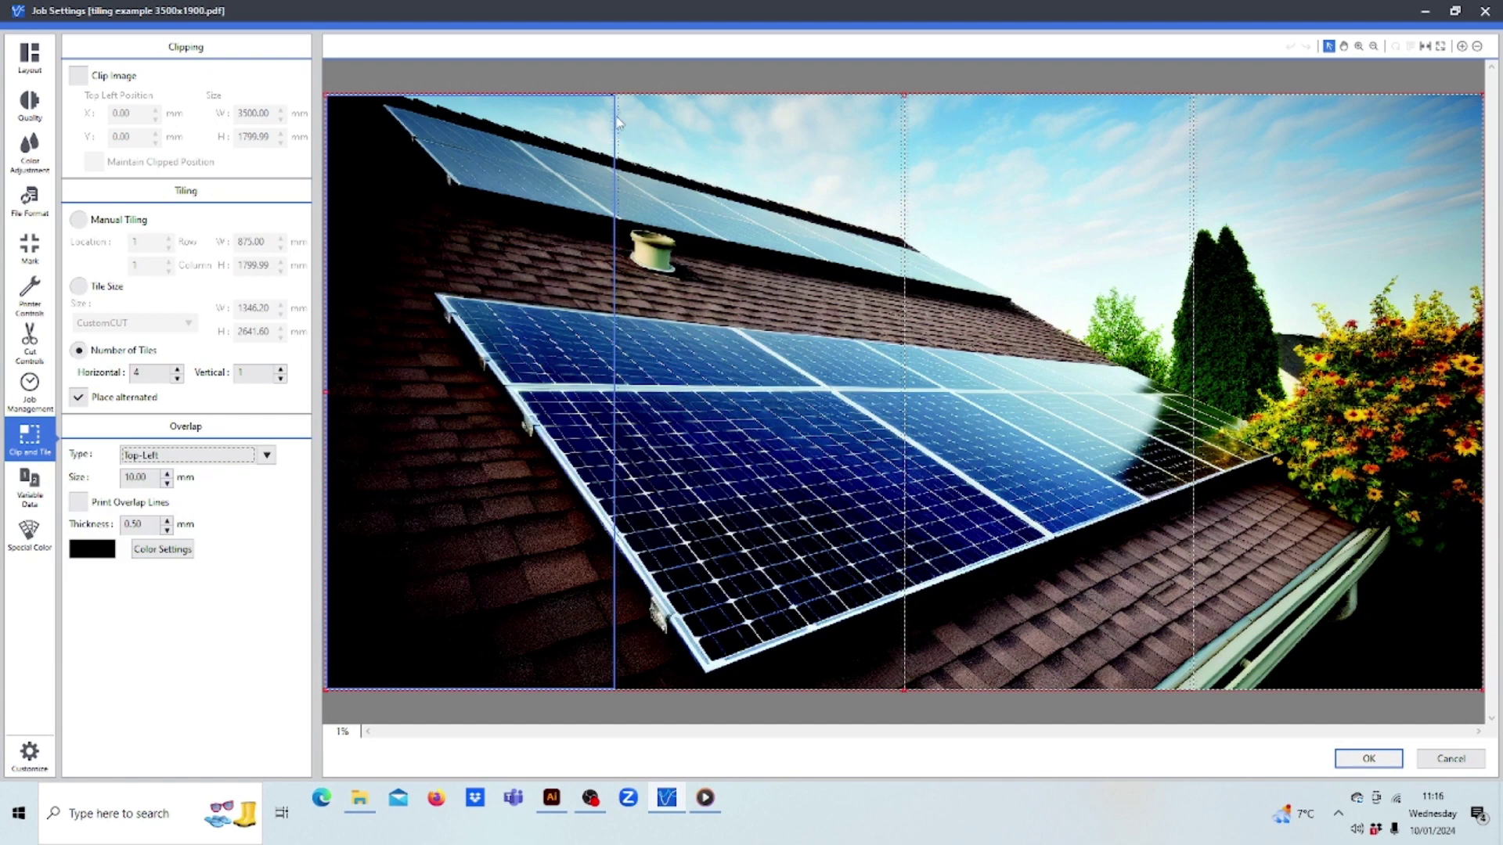
click(272, 456)
click(266, 507)
click(267, 455)
click(218, 487)
Step: Set the tile overlap size to 12.00 mm
click(166, 472)
click(166, 473)
click(166, 473)
click(166, 473)
click(166, 473)
click(165, 472)
click(166, 473)
click(166, 473)
click(165, 484)
click(166, 484)
click(166, 484)
click(166, 485)
Step: Enable Print Overlap Lines with a thickness of 0.25 mm and view the line colour settings without changing them
click(81, 511)
click(167, 530)
click(167, 530)
click(169, 531)
click(154, 552)
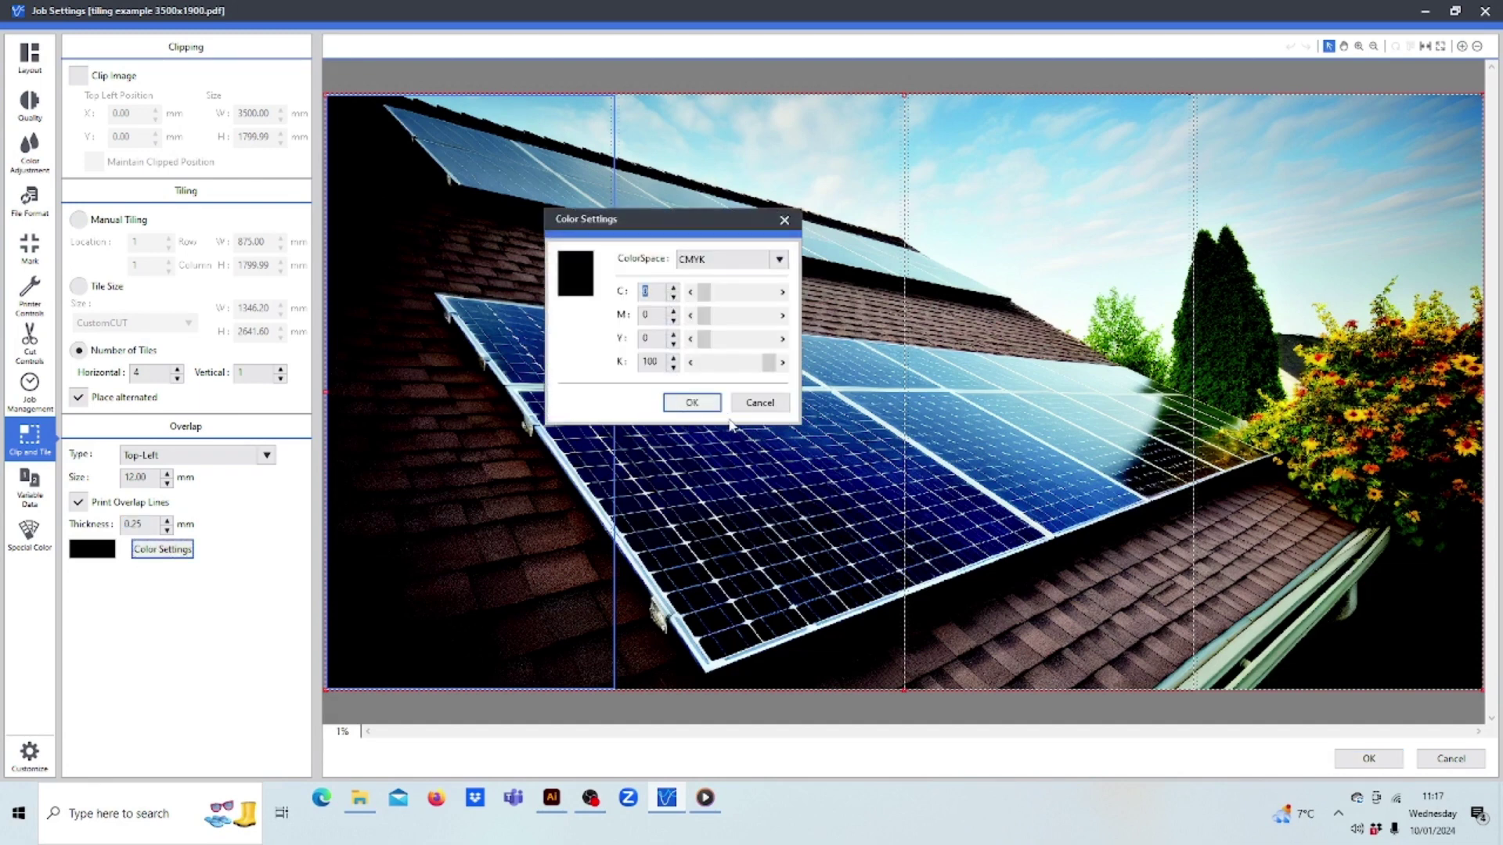
click(781, 405)
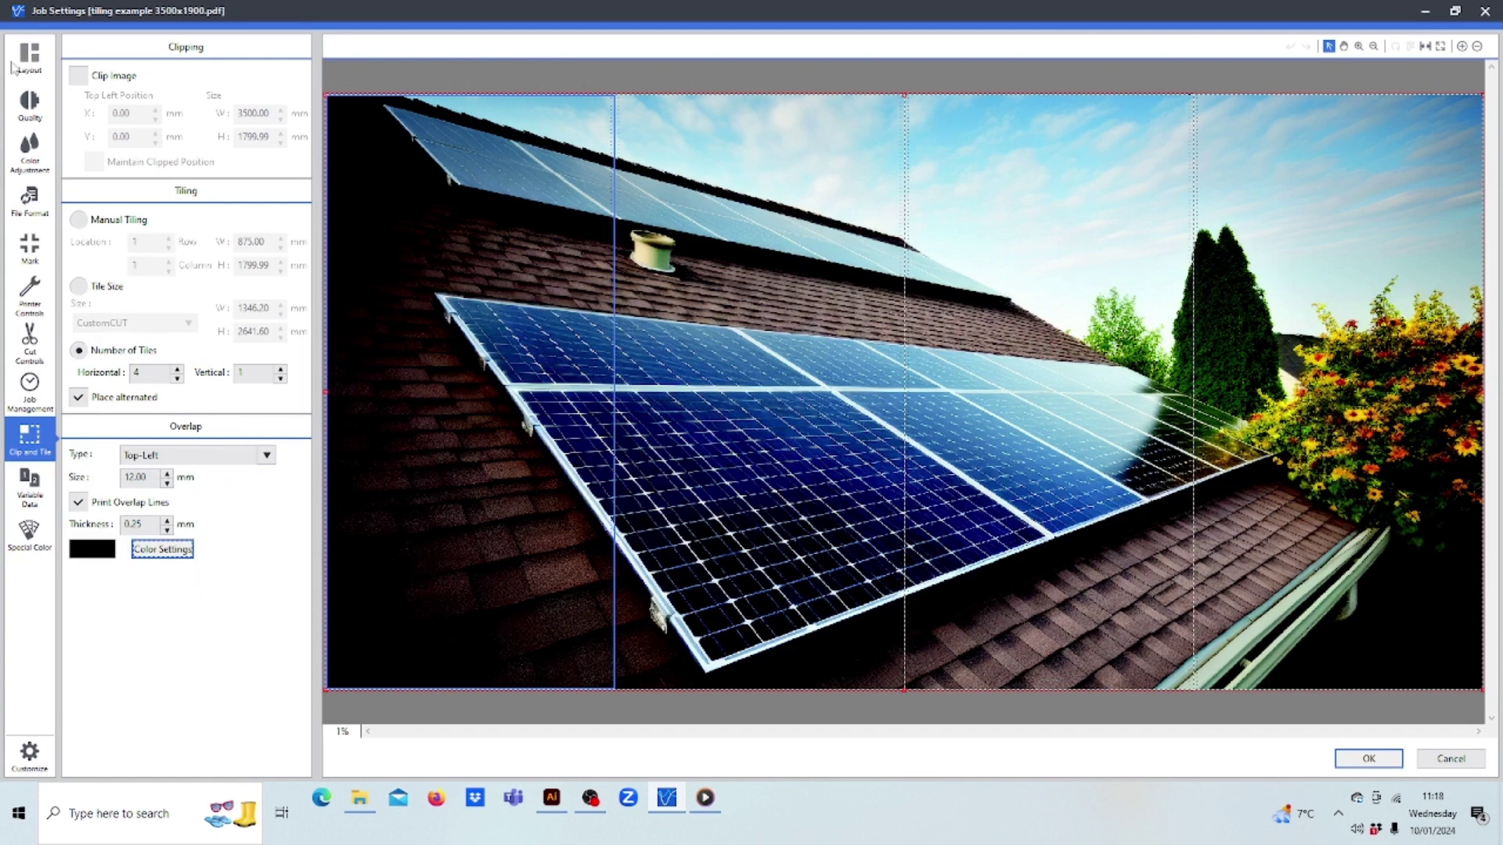
Step: Toggle individual tiles off and on in the preview so that only the second column remains active
click(671, 431)
click(985, 467)
click(1227, 477)
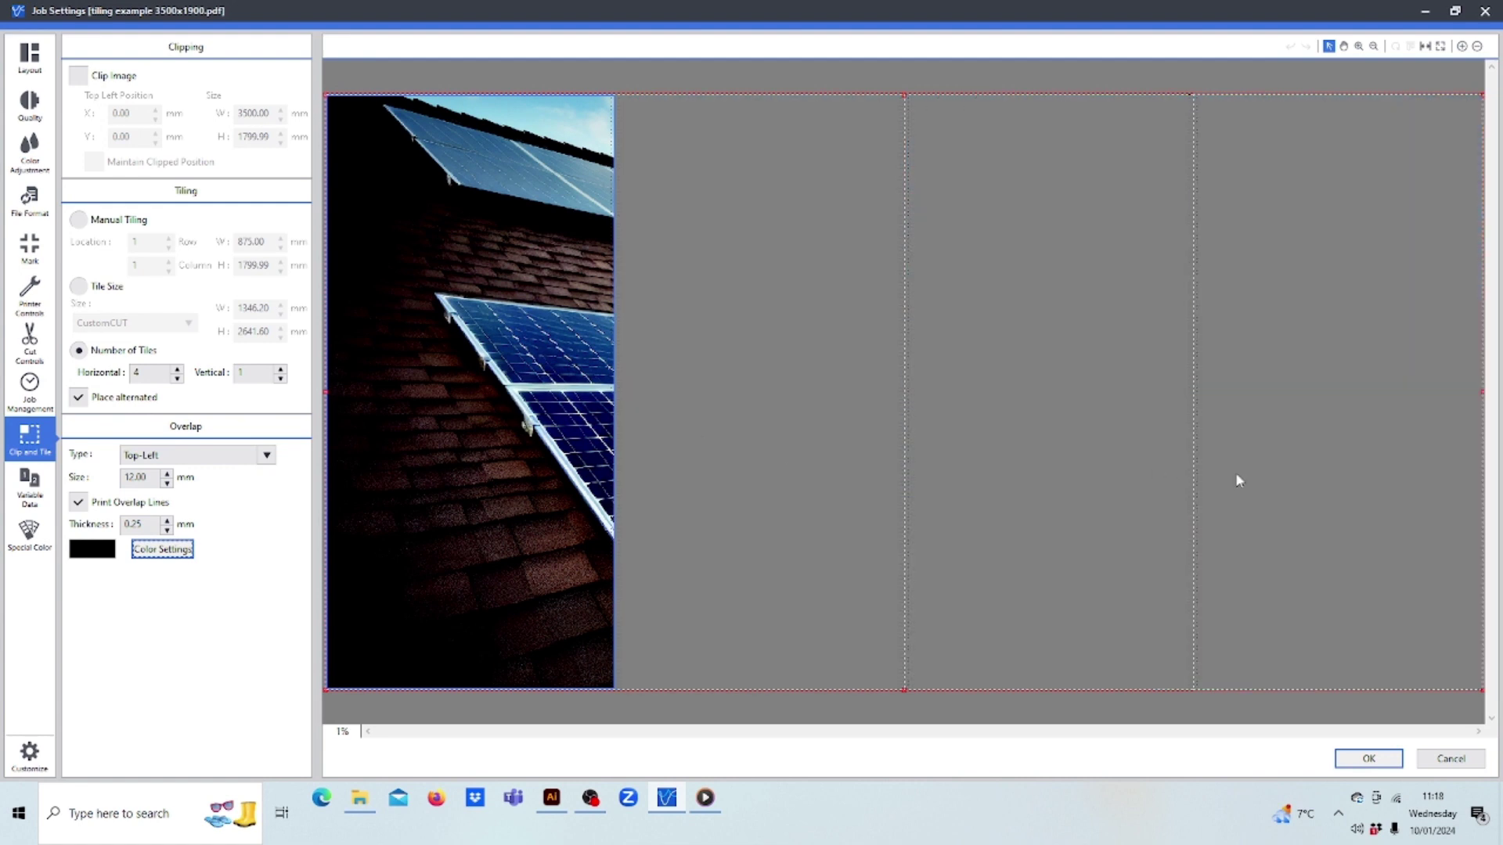
click(684, 462)
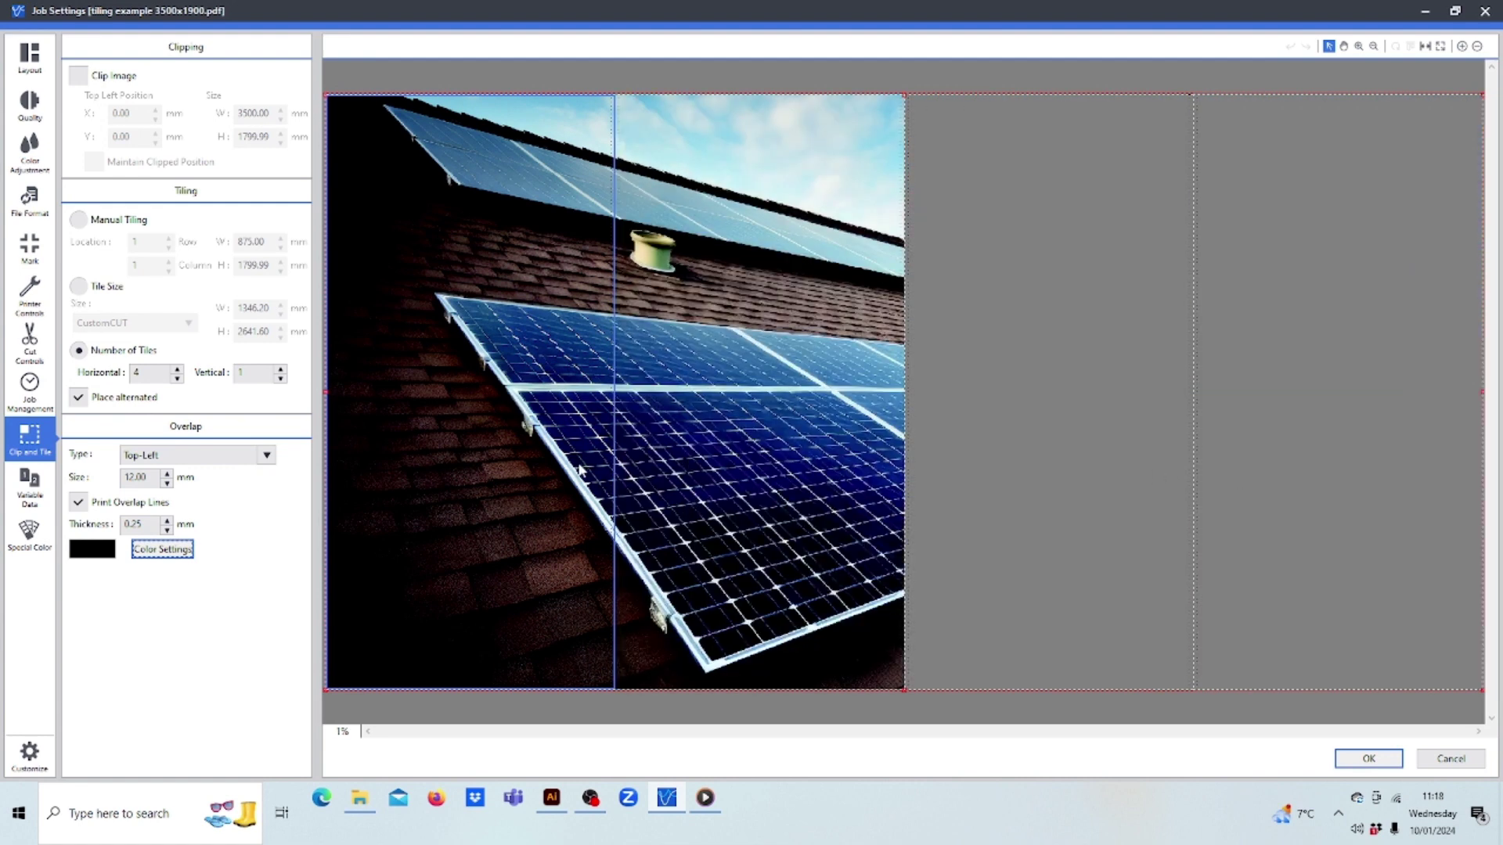
click(583, 468)
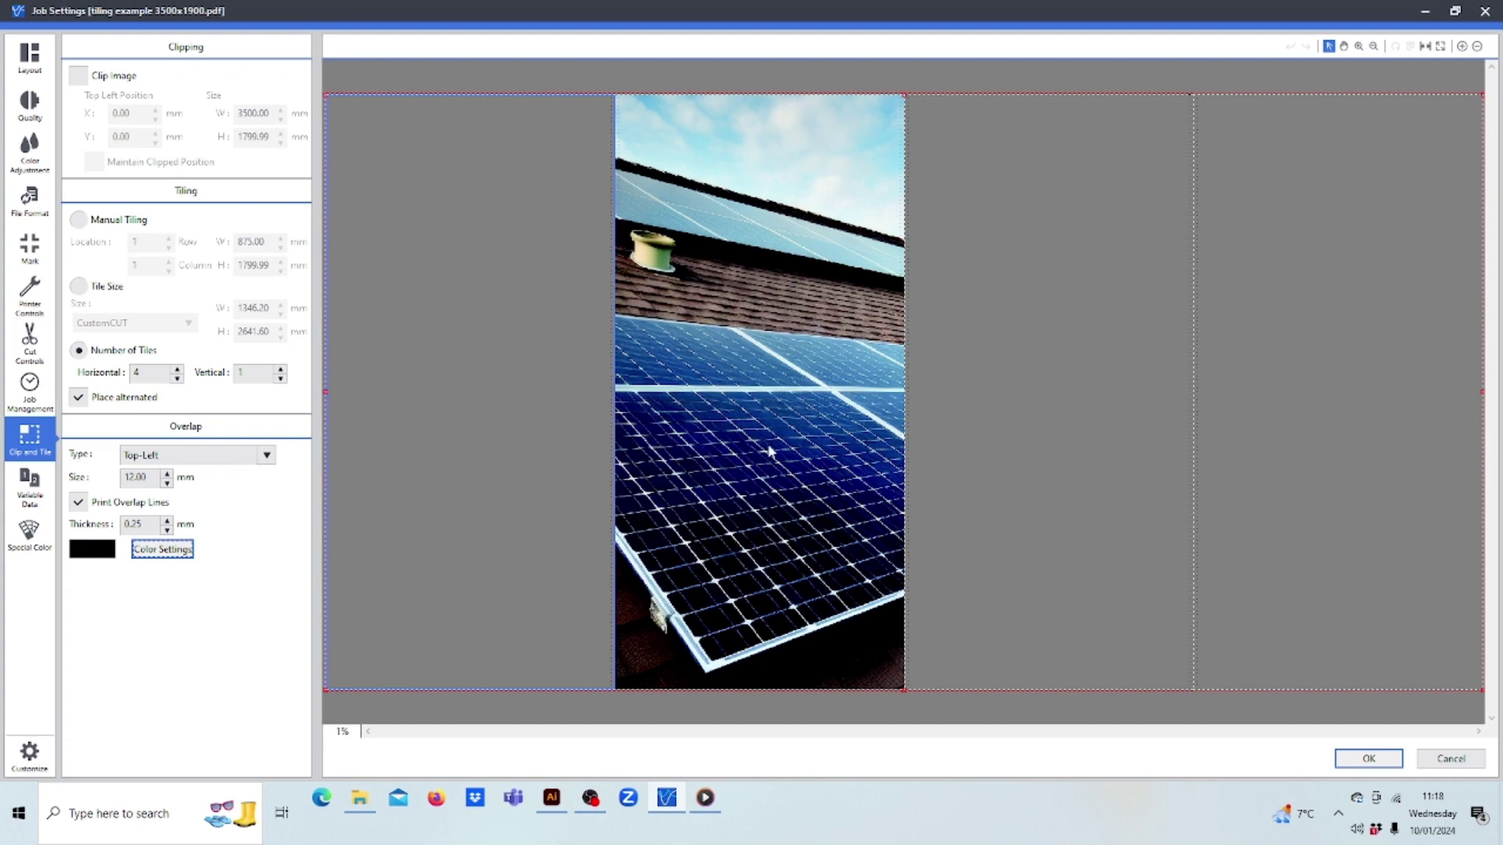
Step: Try different tile selections in the preview, ending with only the first column active
click(457, 442)
click(734, 453)
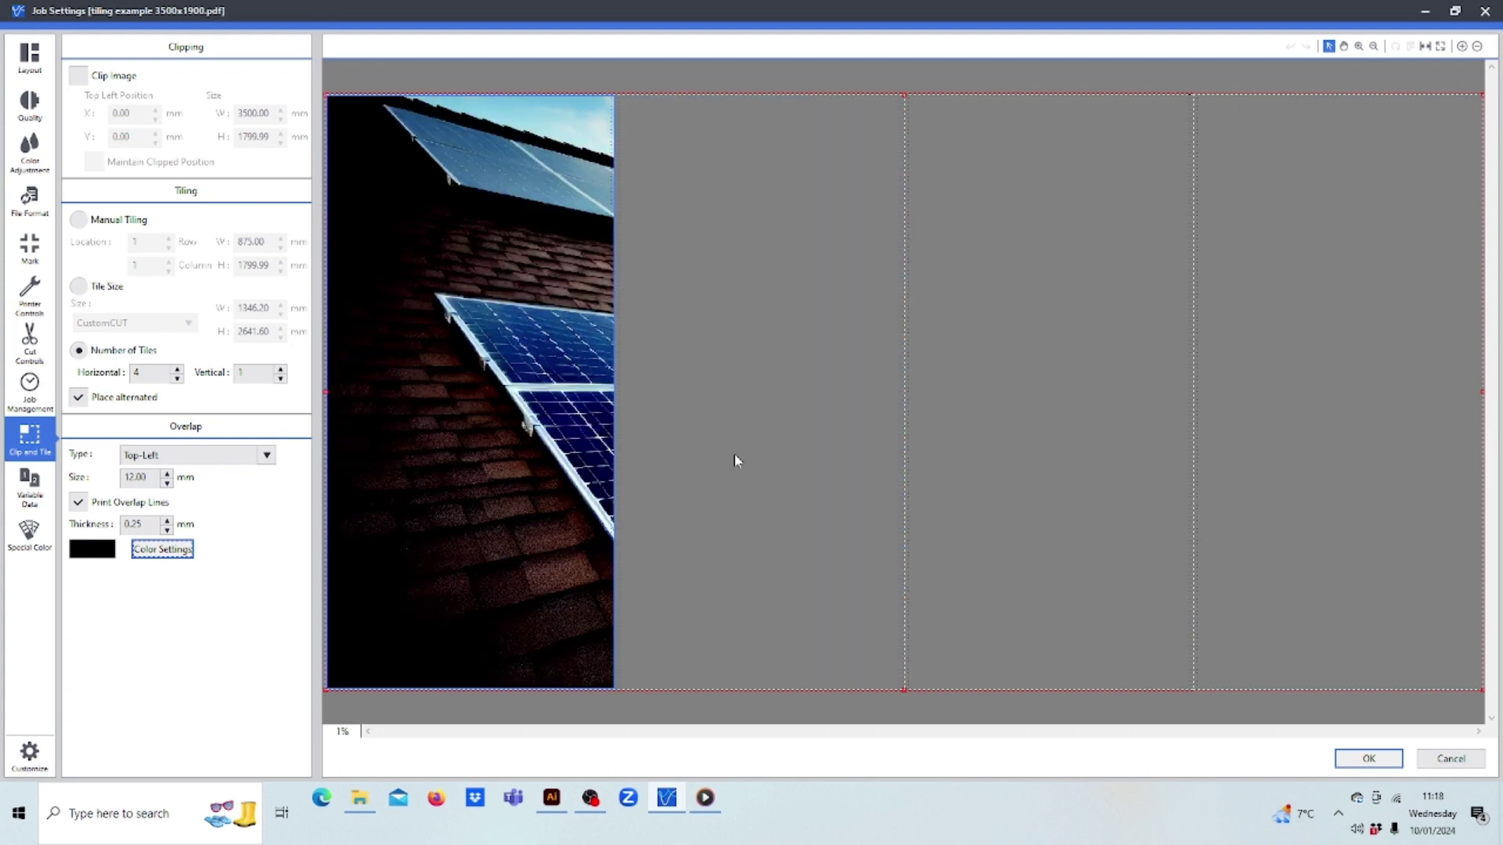
click(956, 453)
click(1246, 501)
click(1101, 496)
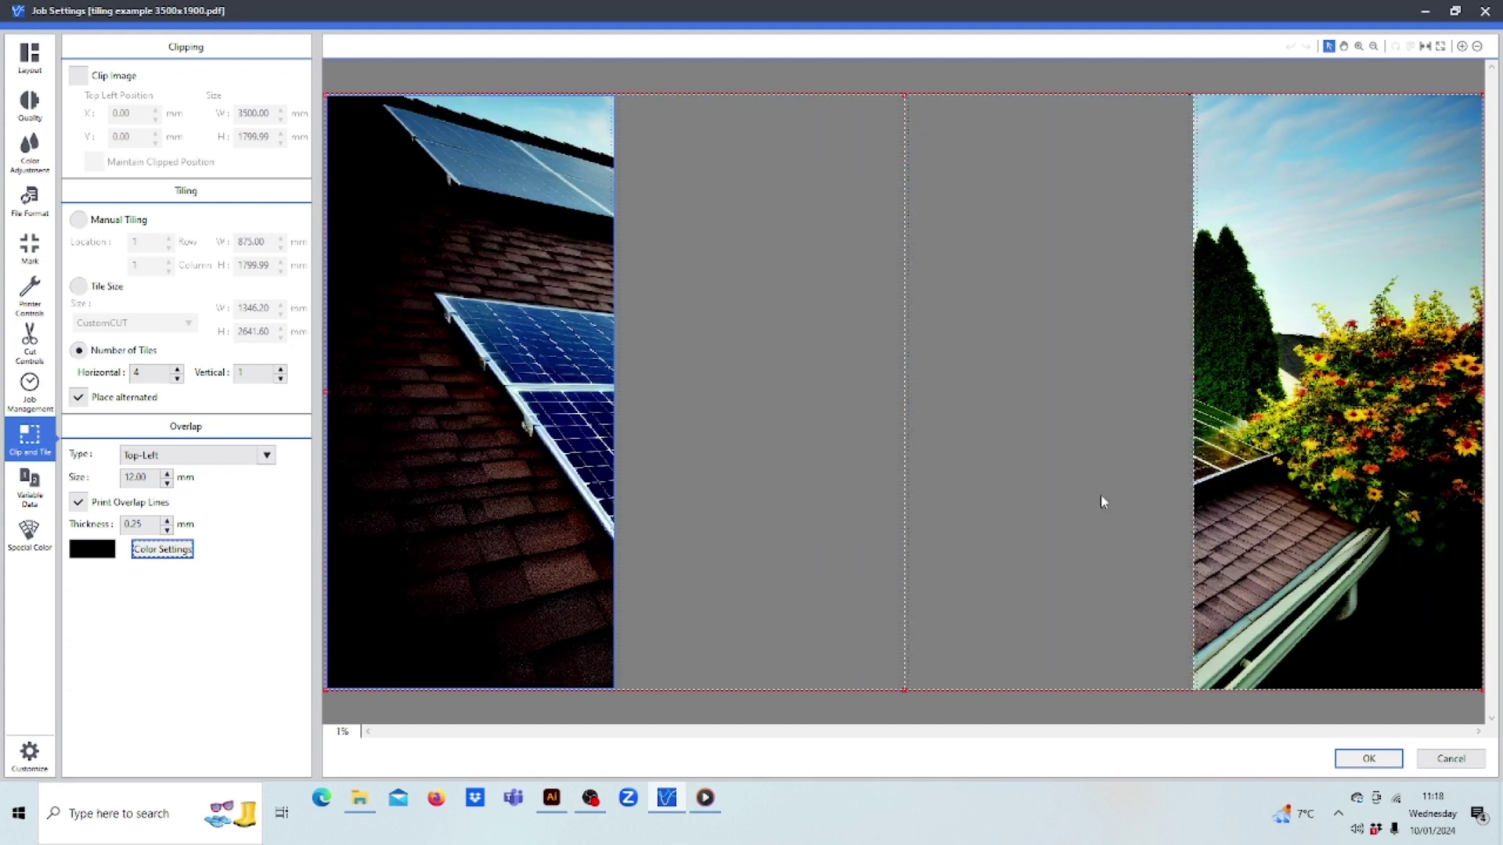
click(752, 501)
click(1027, 493)
click(859, 504)
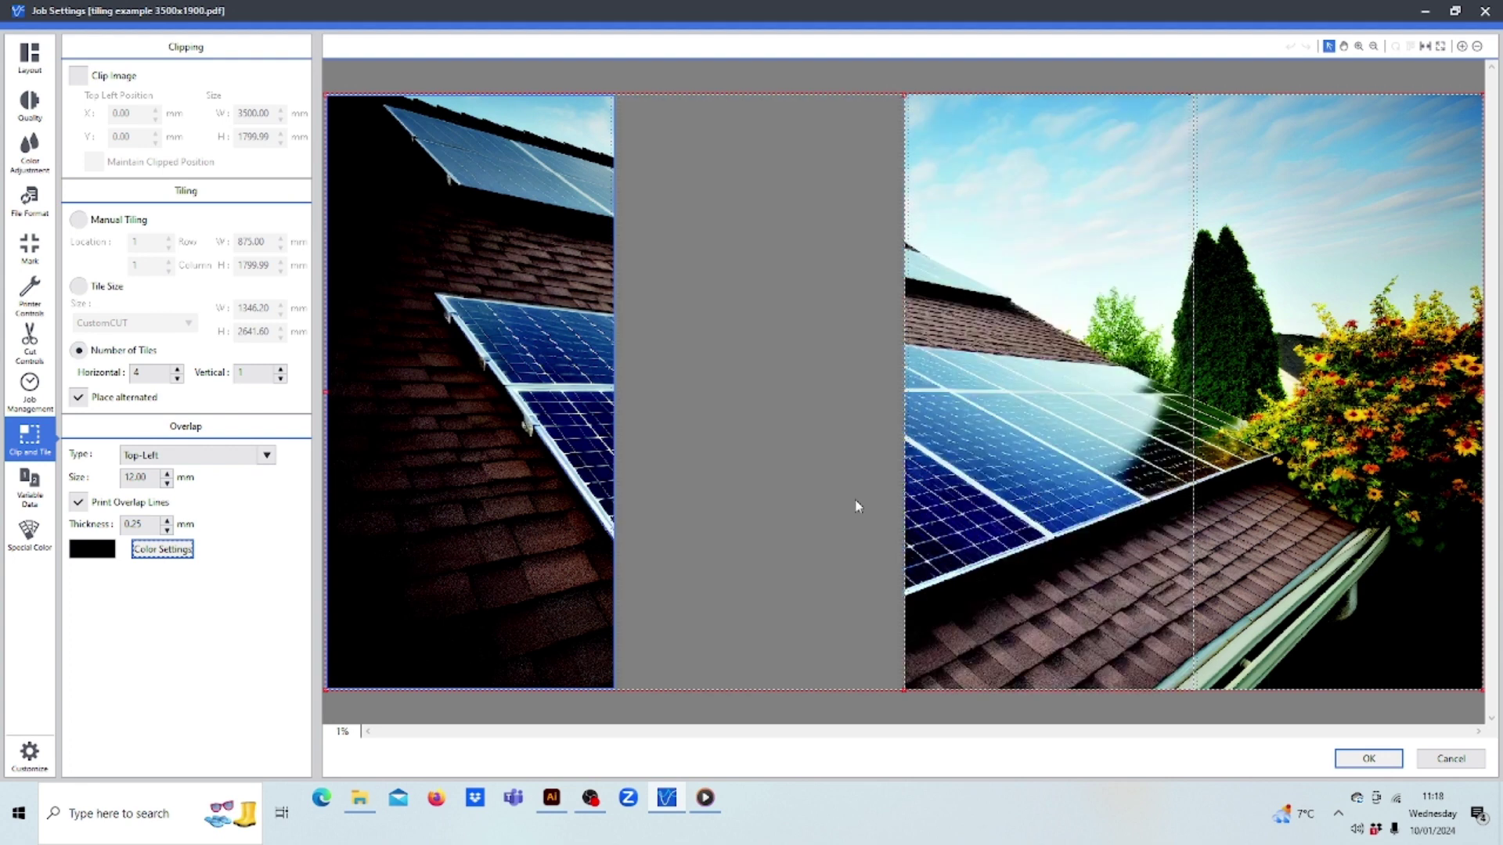
click(924, 498)
click(1284, 502)
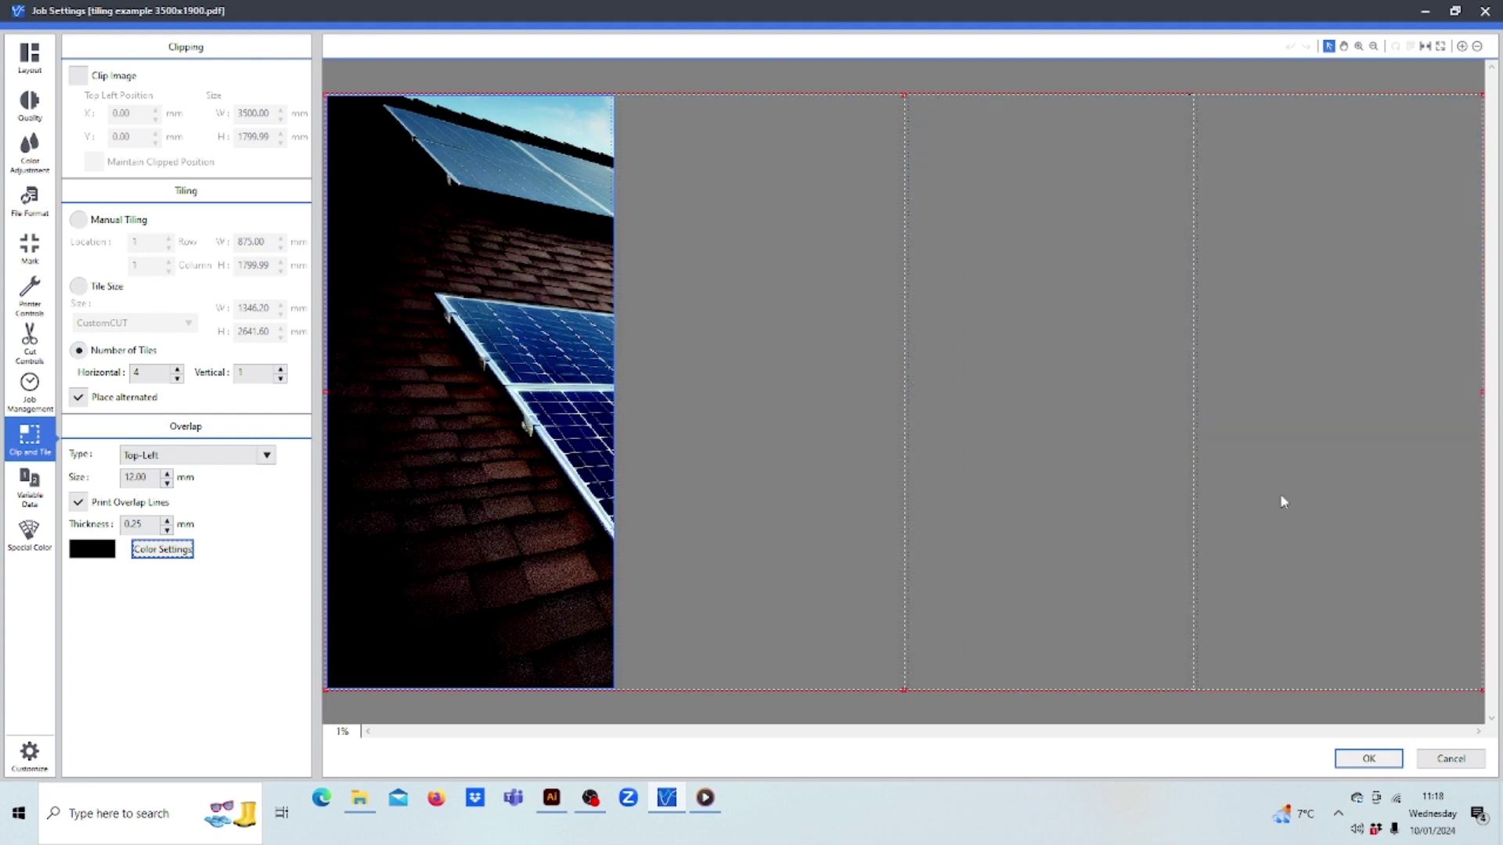
Step: Switch the second, third and fourth column tiles on and off, leaving the first, third and fourth columns active
click(714, 516)
click(1030, 515)
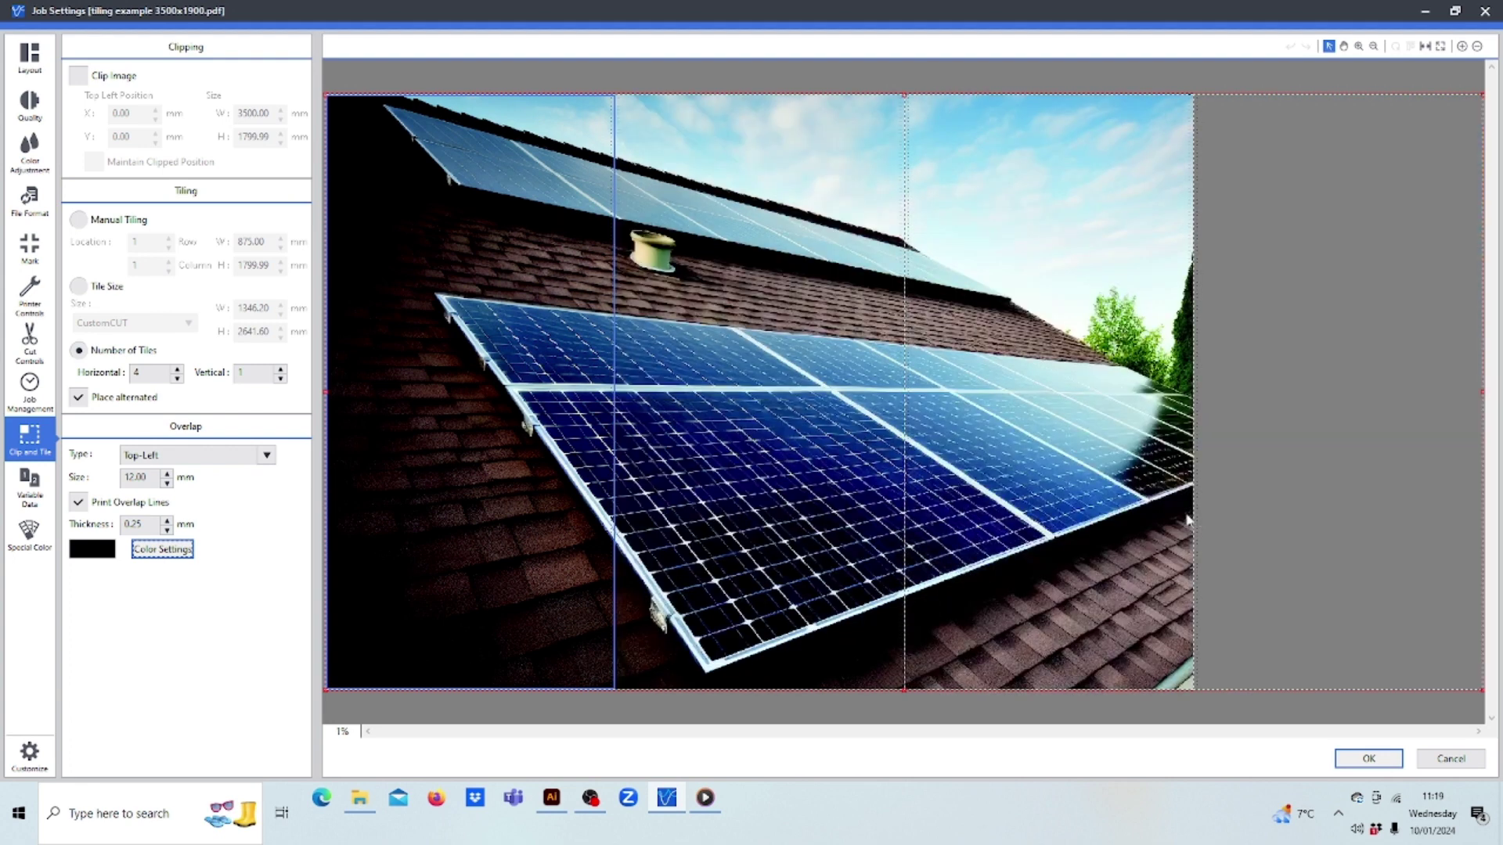
click(1275, 528)
click(690, 518)
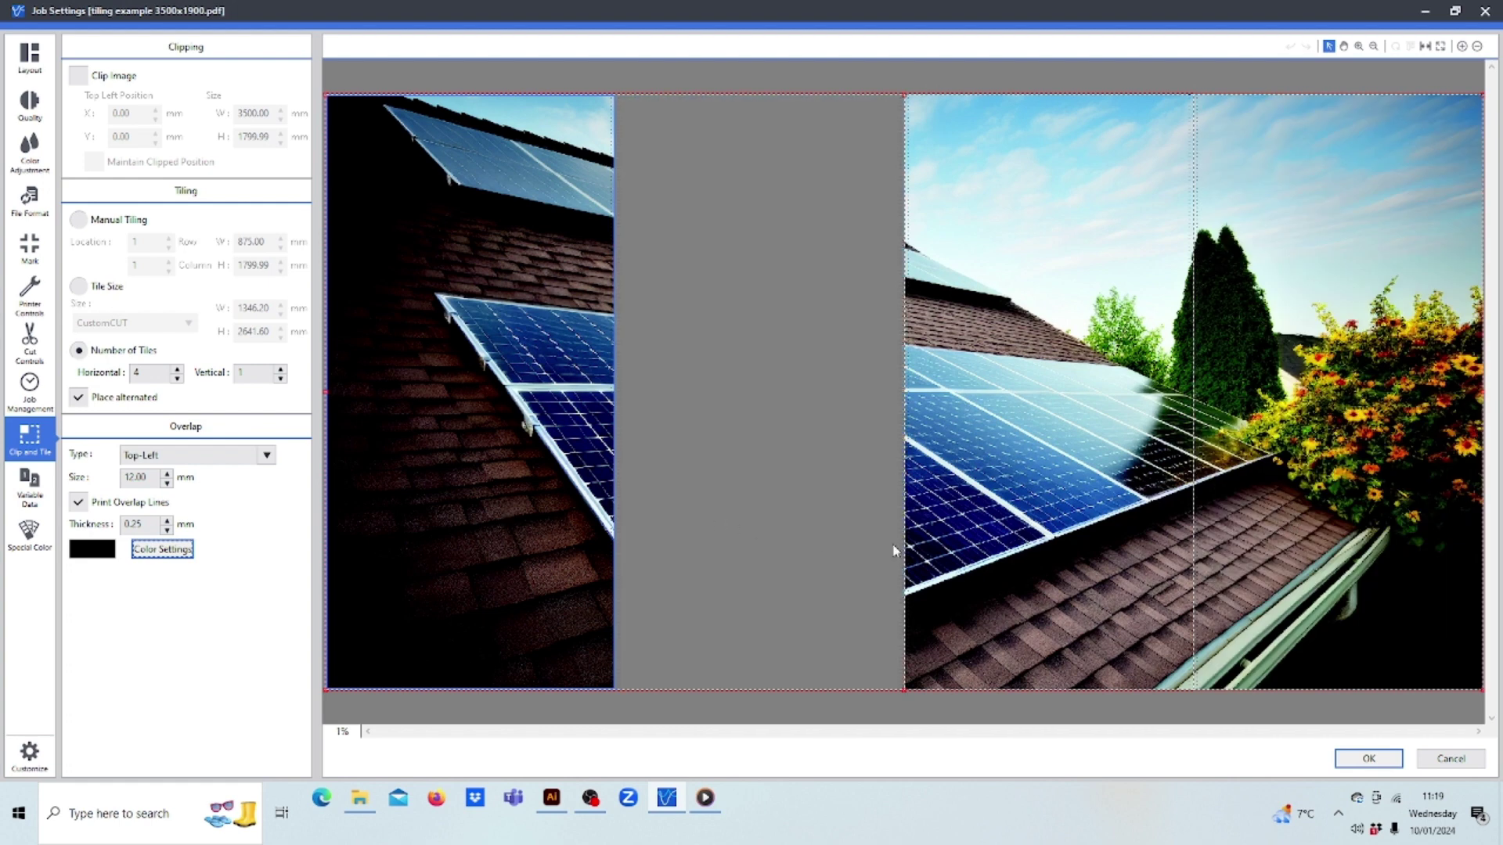
click(694, 490)
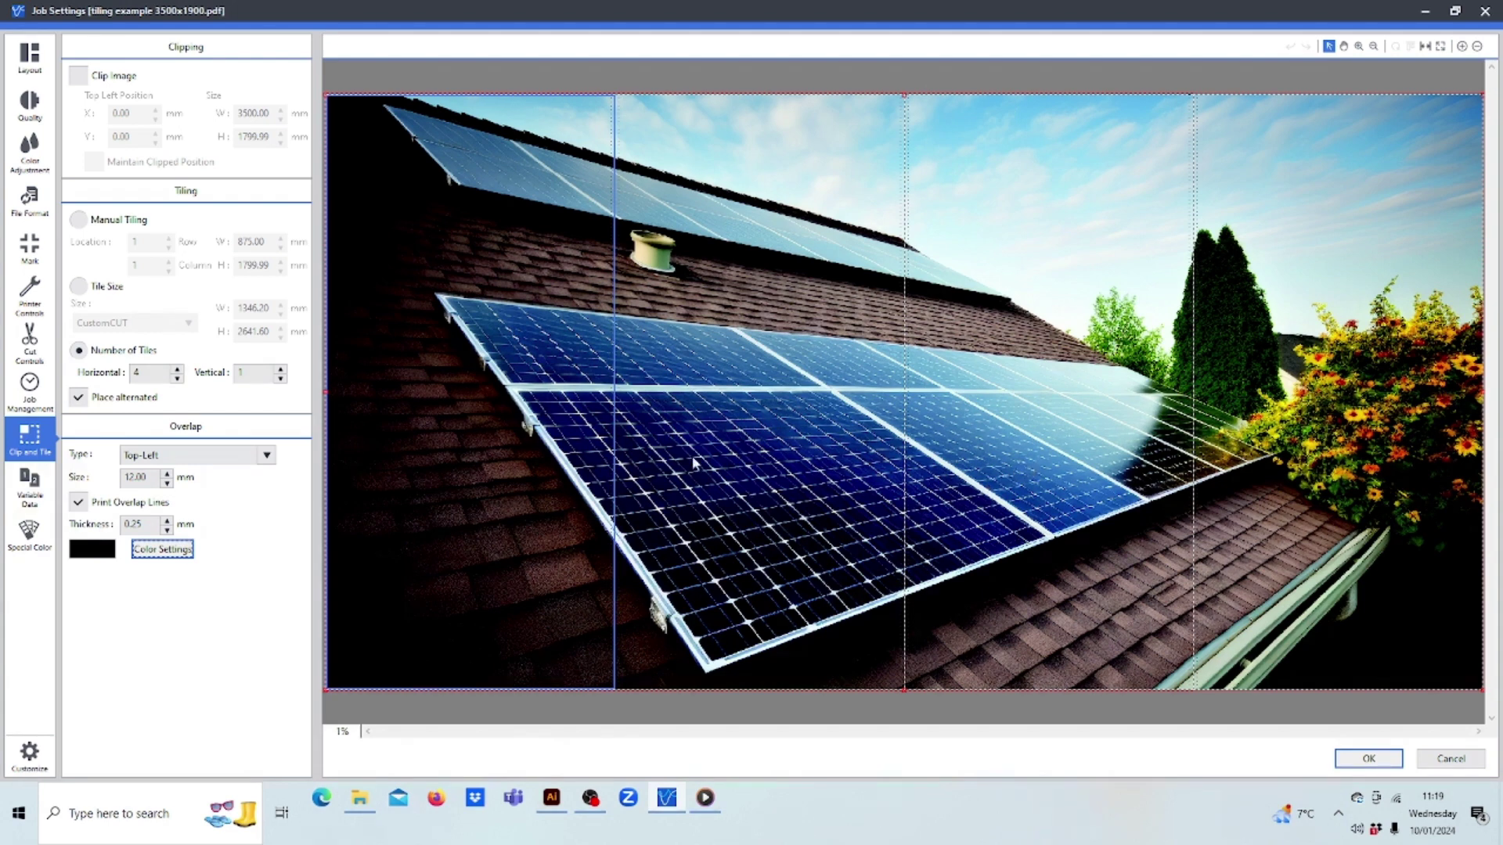
click(711, 522)
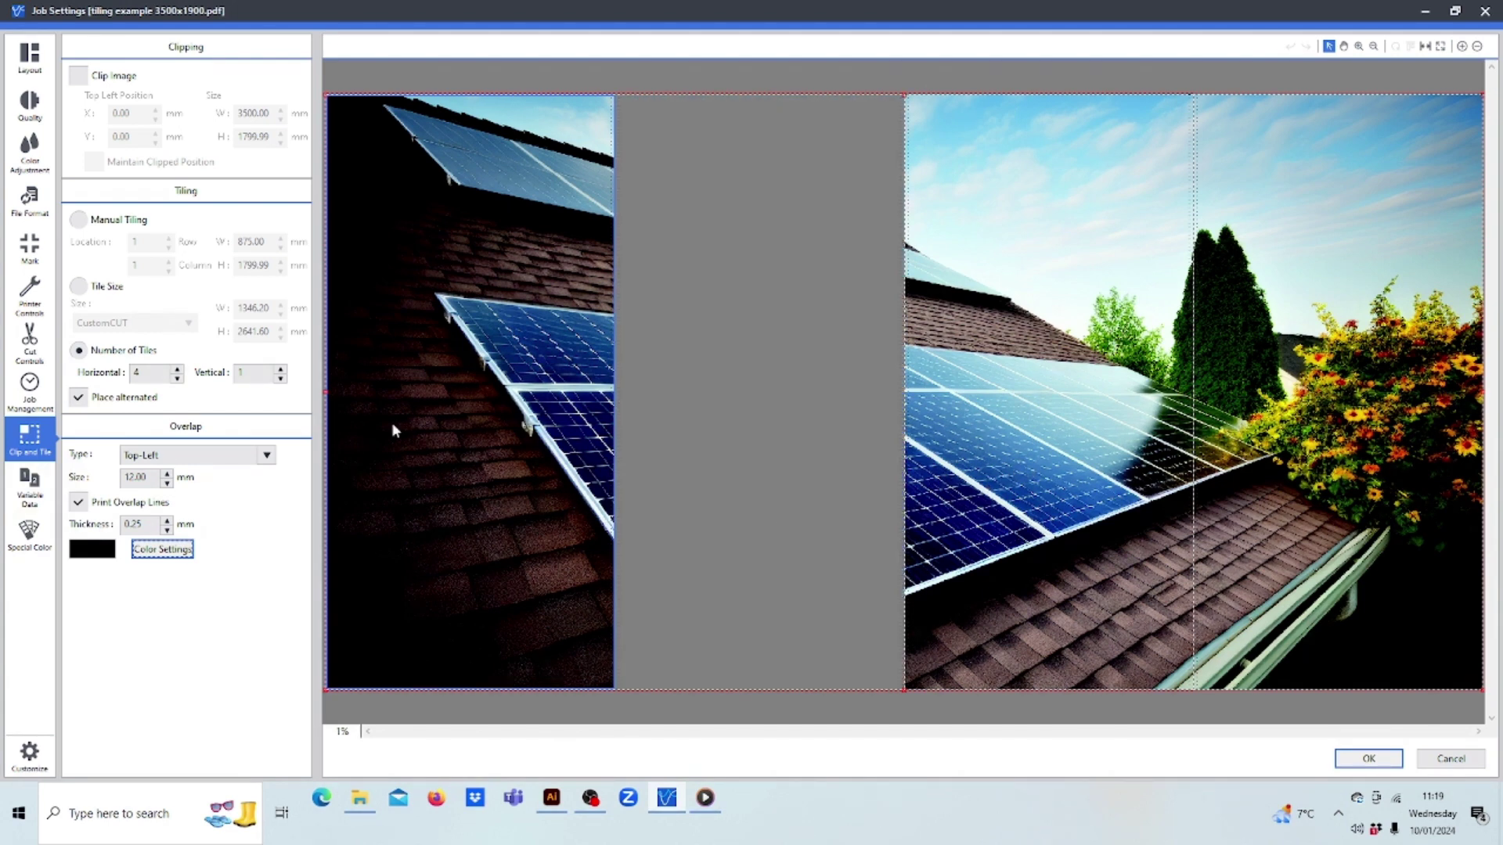
Step: Toggle the tiles until only the second column is selected for printing
click(407, 436)
click(1096, 439)
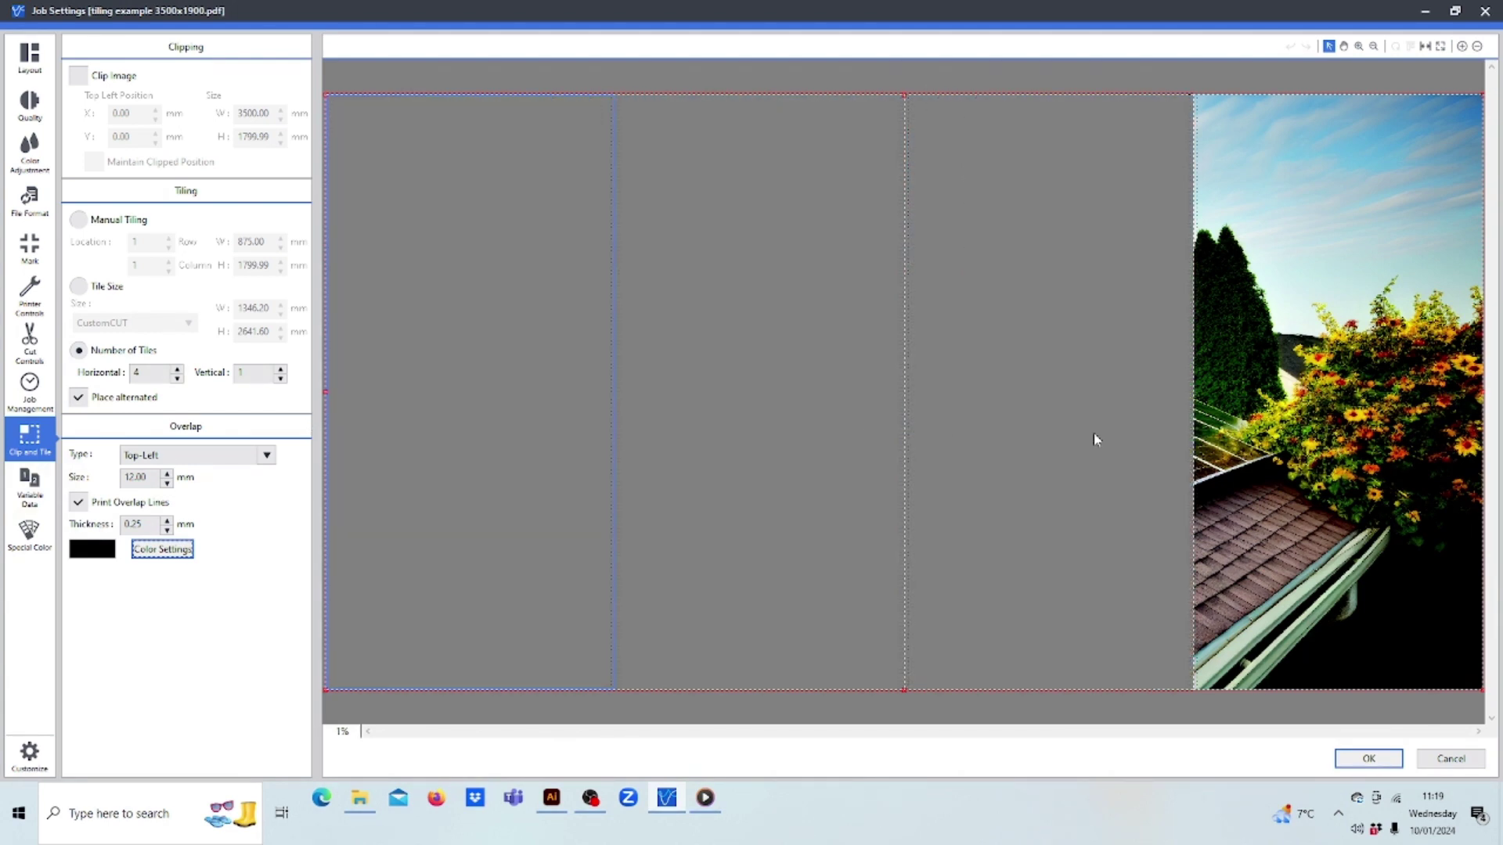
click(975, 465)
click(1256, 468)
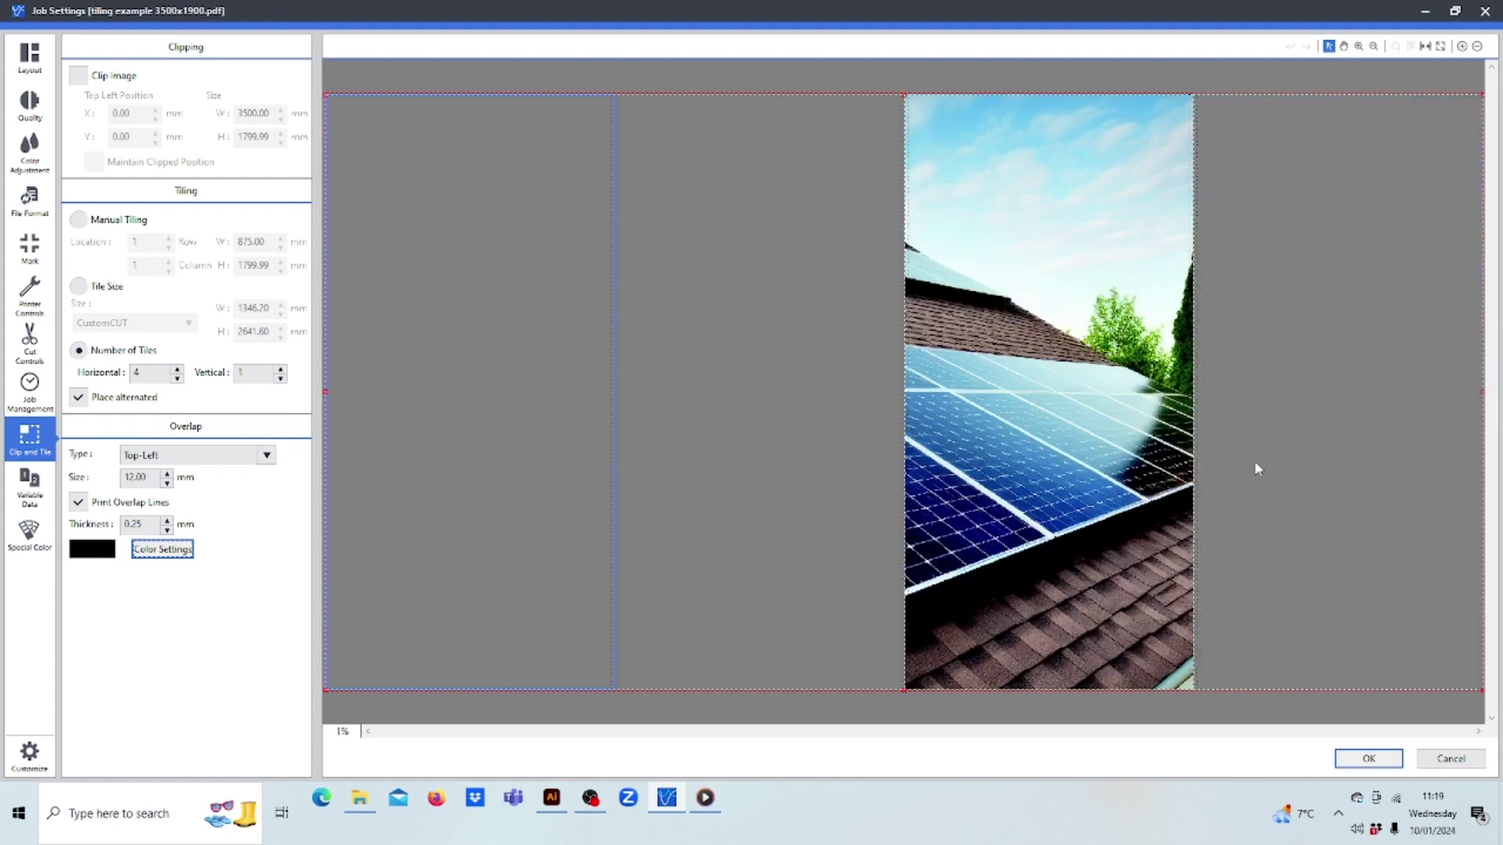
click(721, 411)
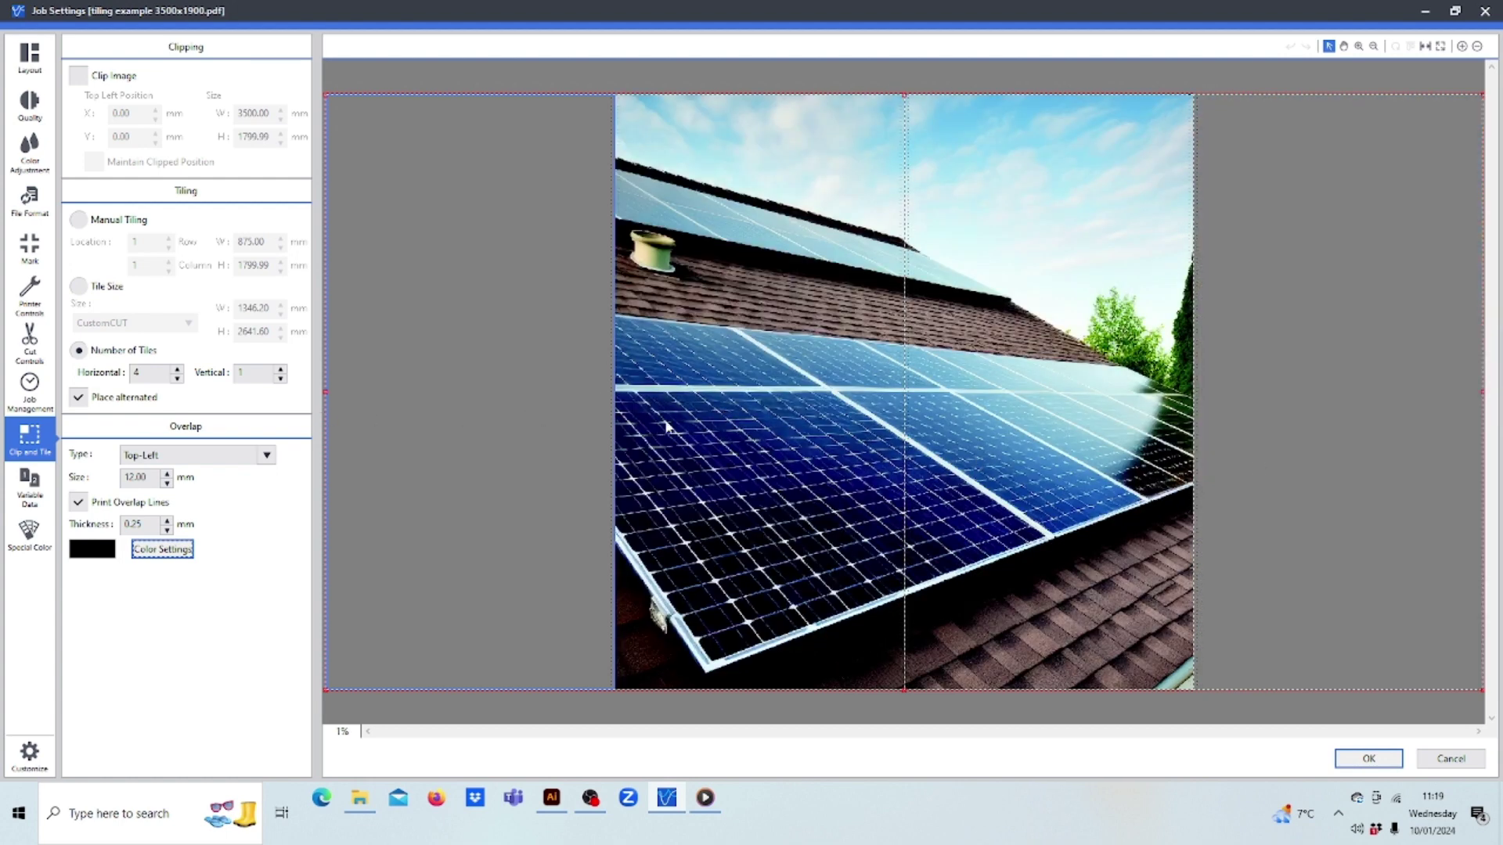
click(780, 421)
click(839, 424)
click(986, 436)
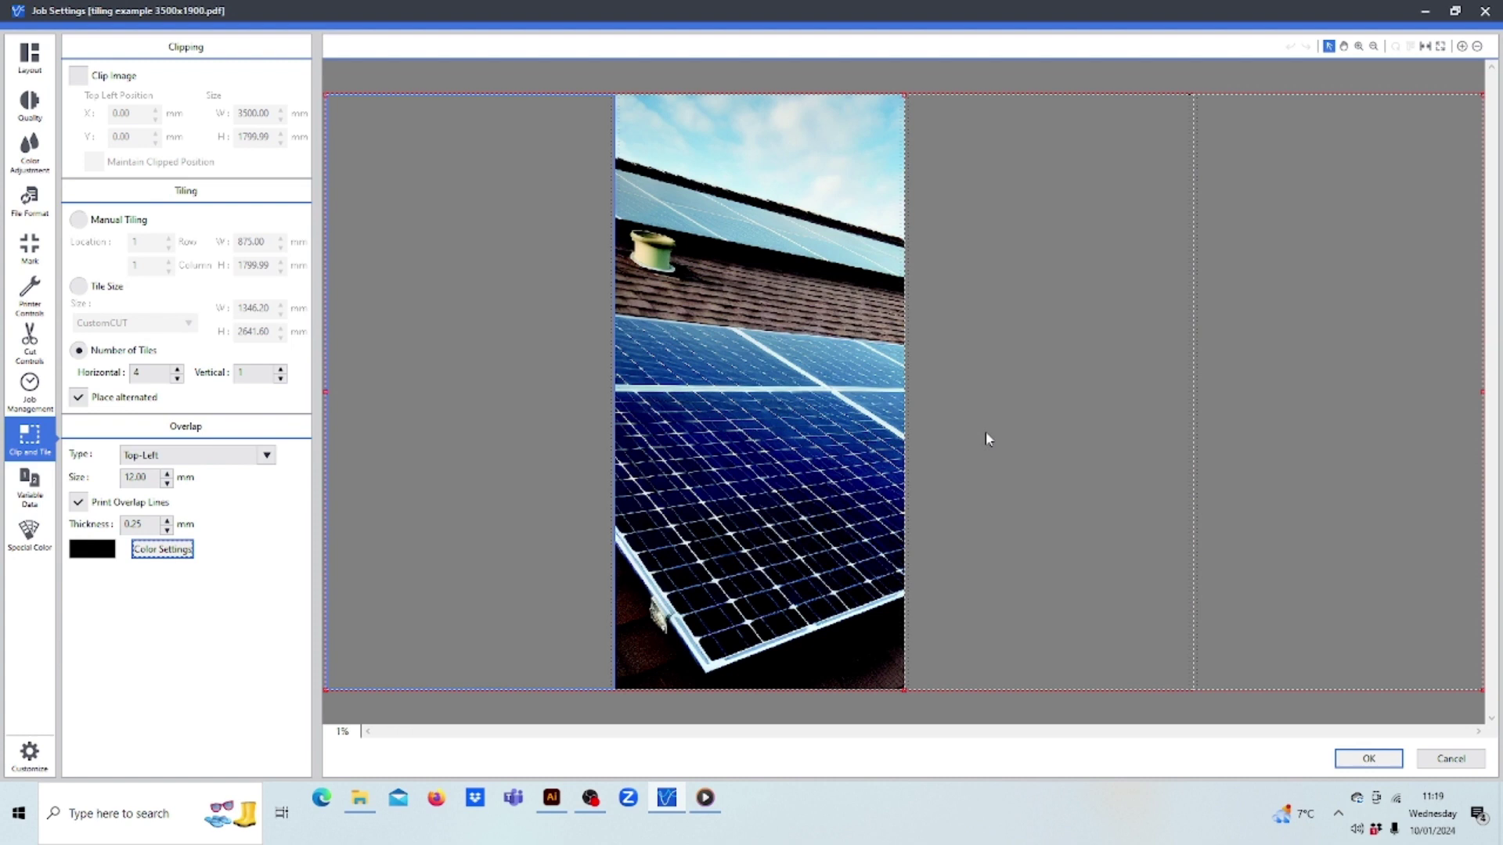
Step: Center the selected tile on the media in the layout settings
click(37, 67)
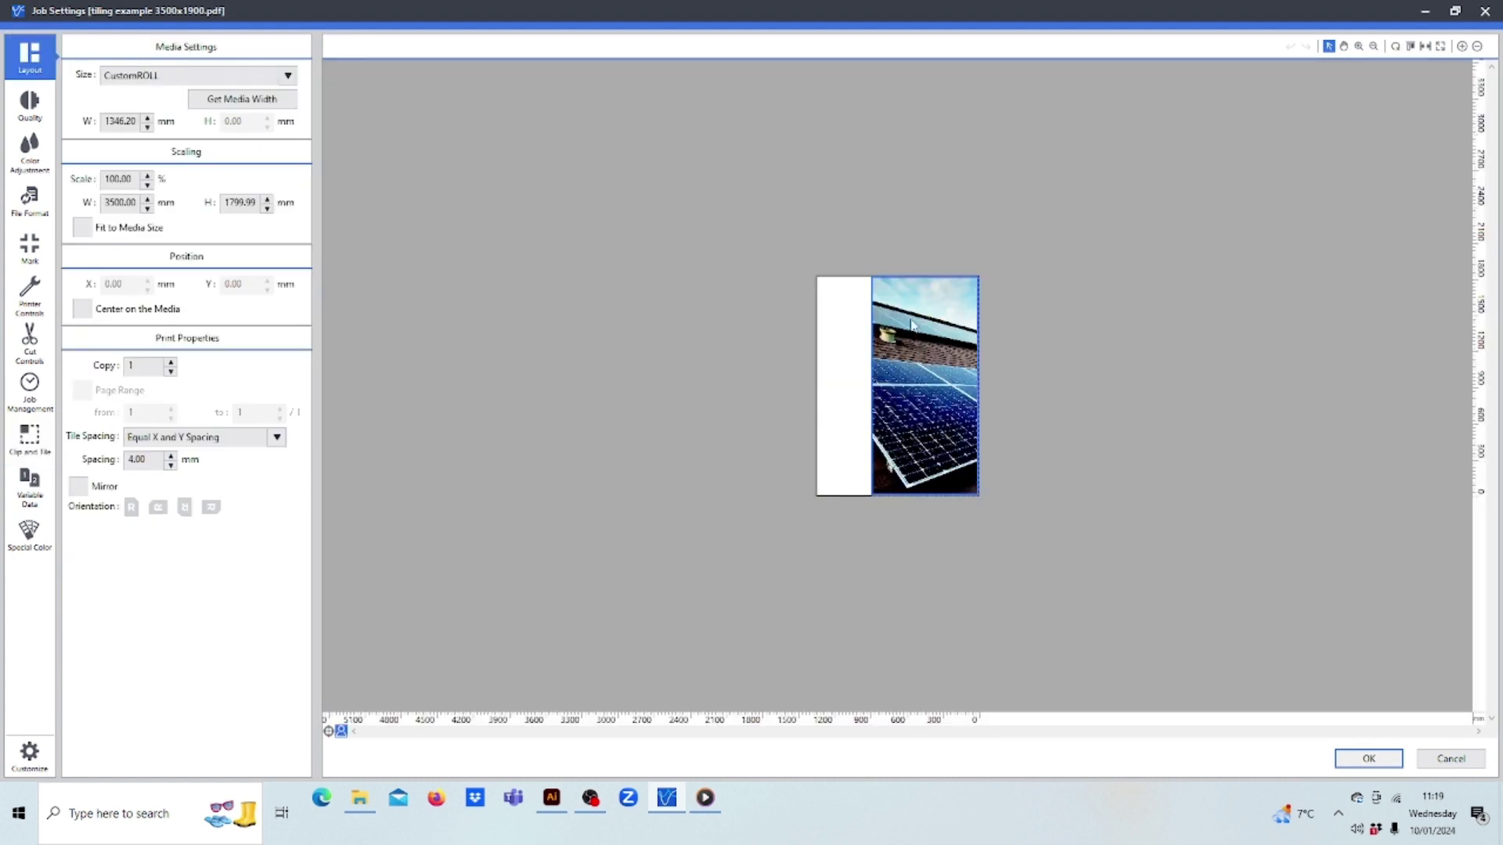
click(122, 311)
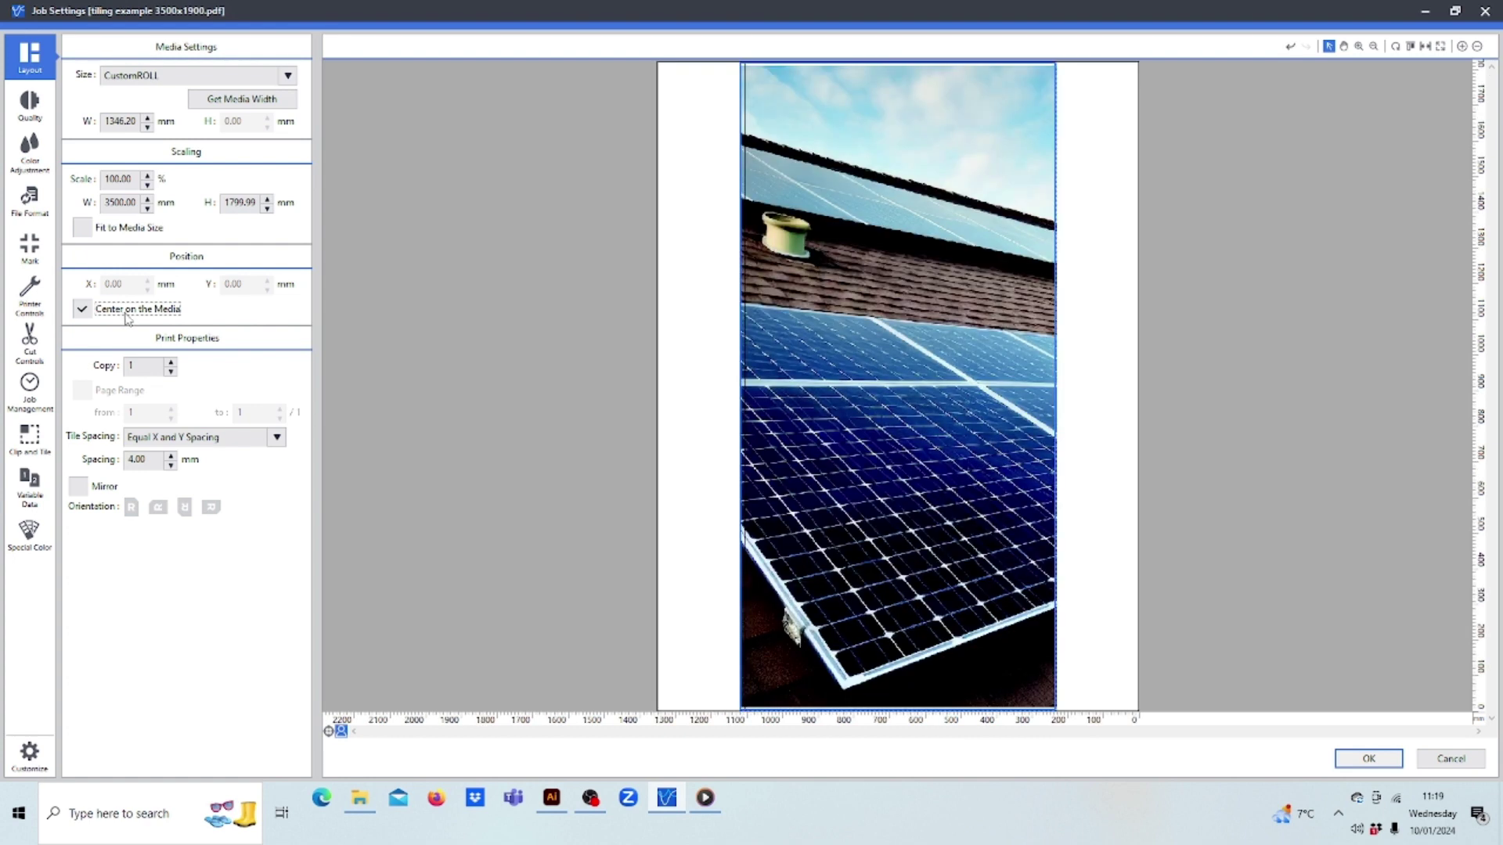
Step: Activate the fourth column tile alongside the second and inspect both tiles in the layout preview
click(23, 440)
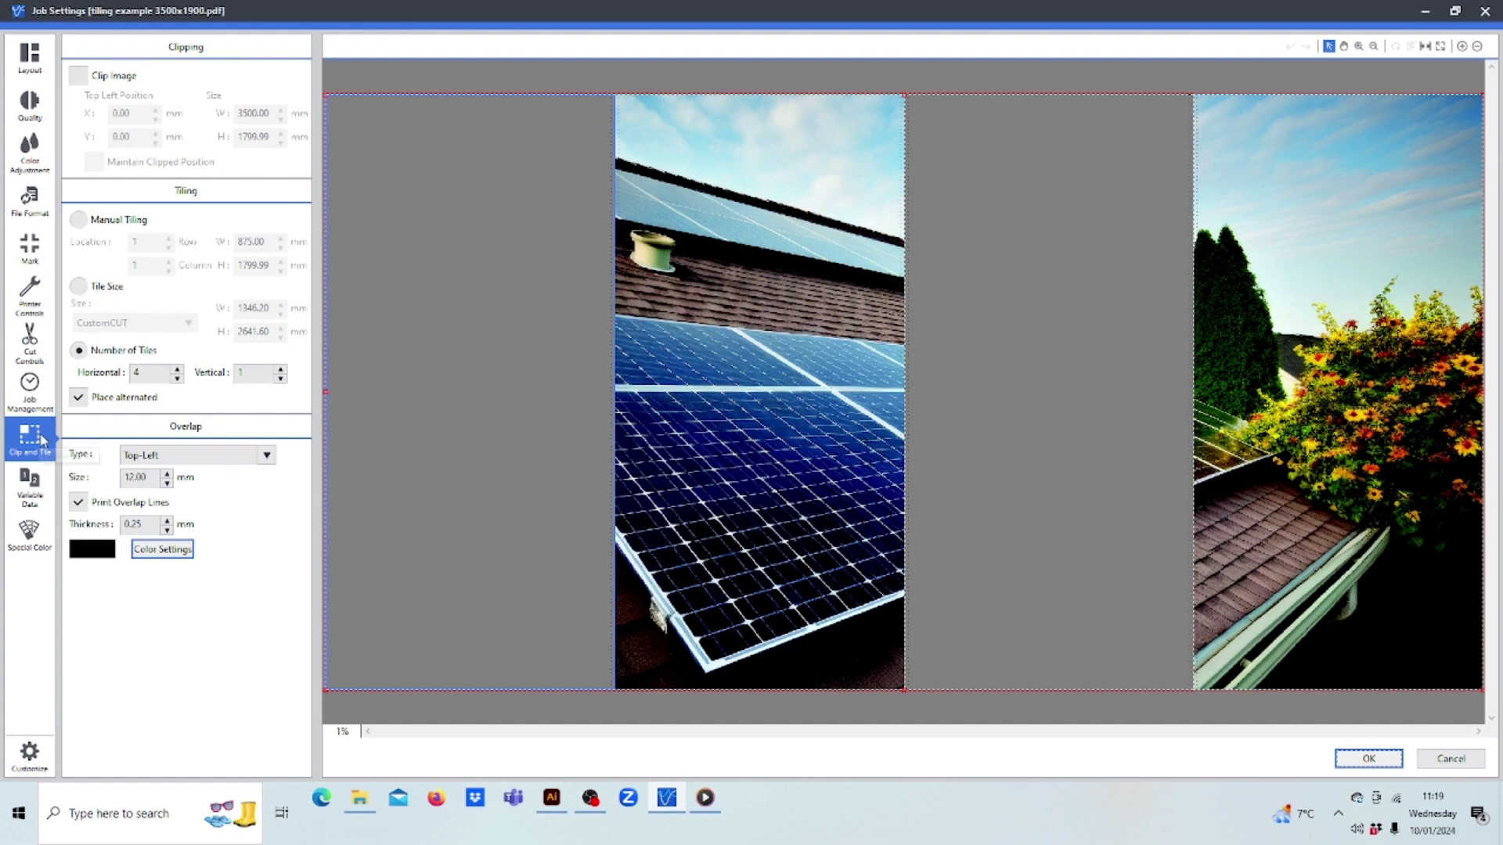
click(29, 54)
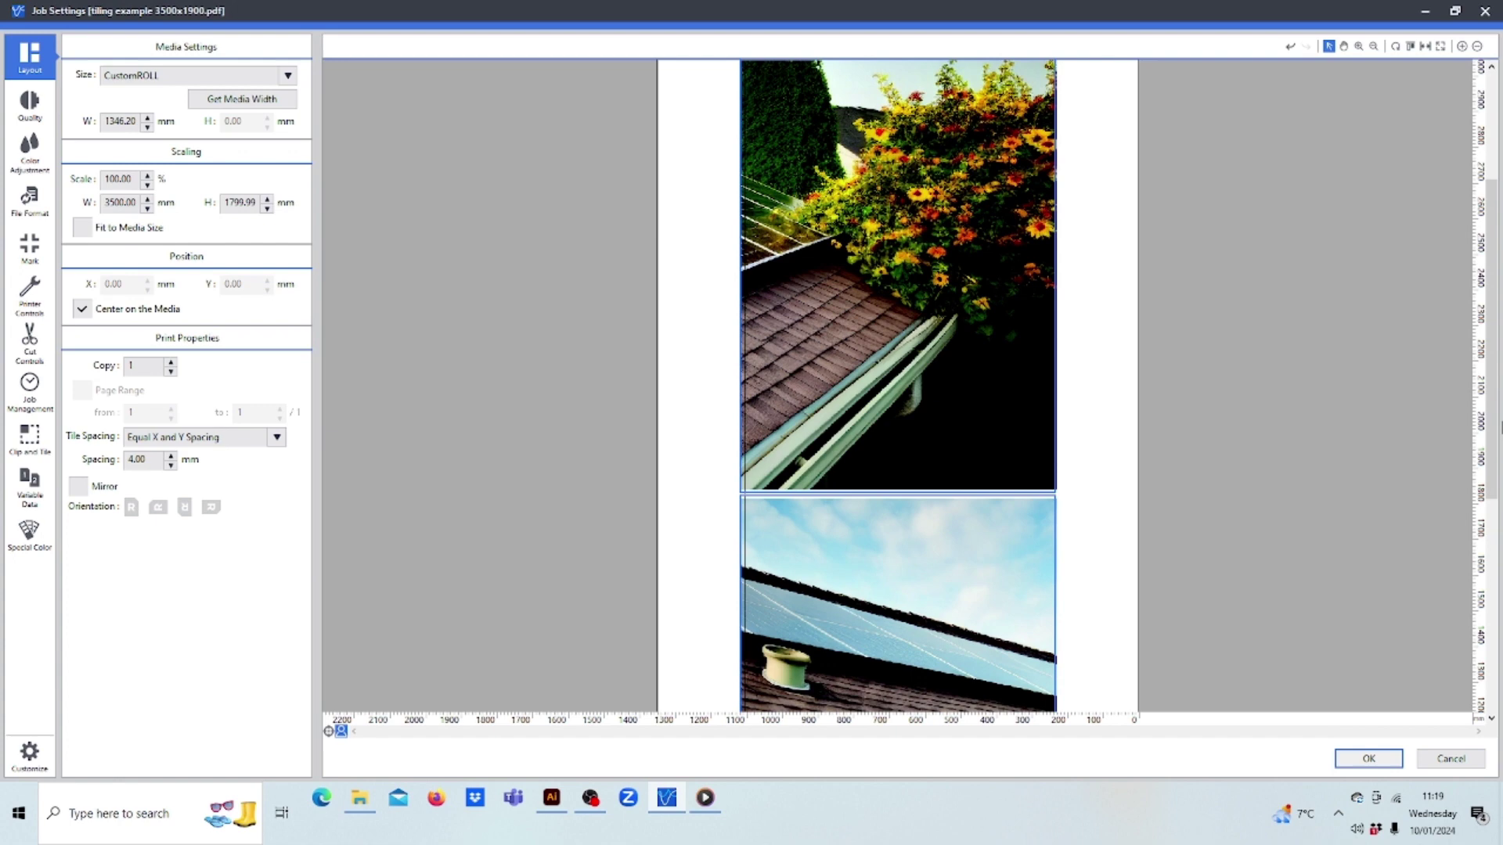
drag(1494, 425, 1498, 525)
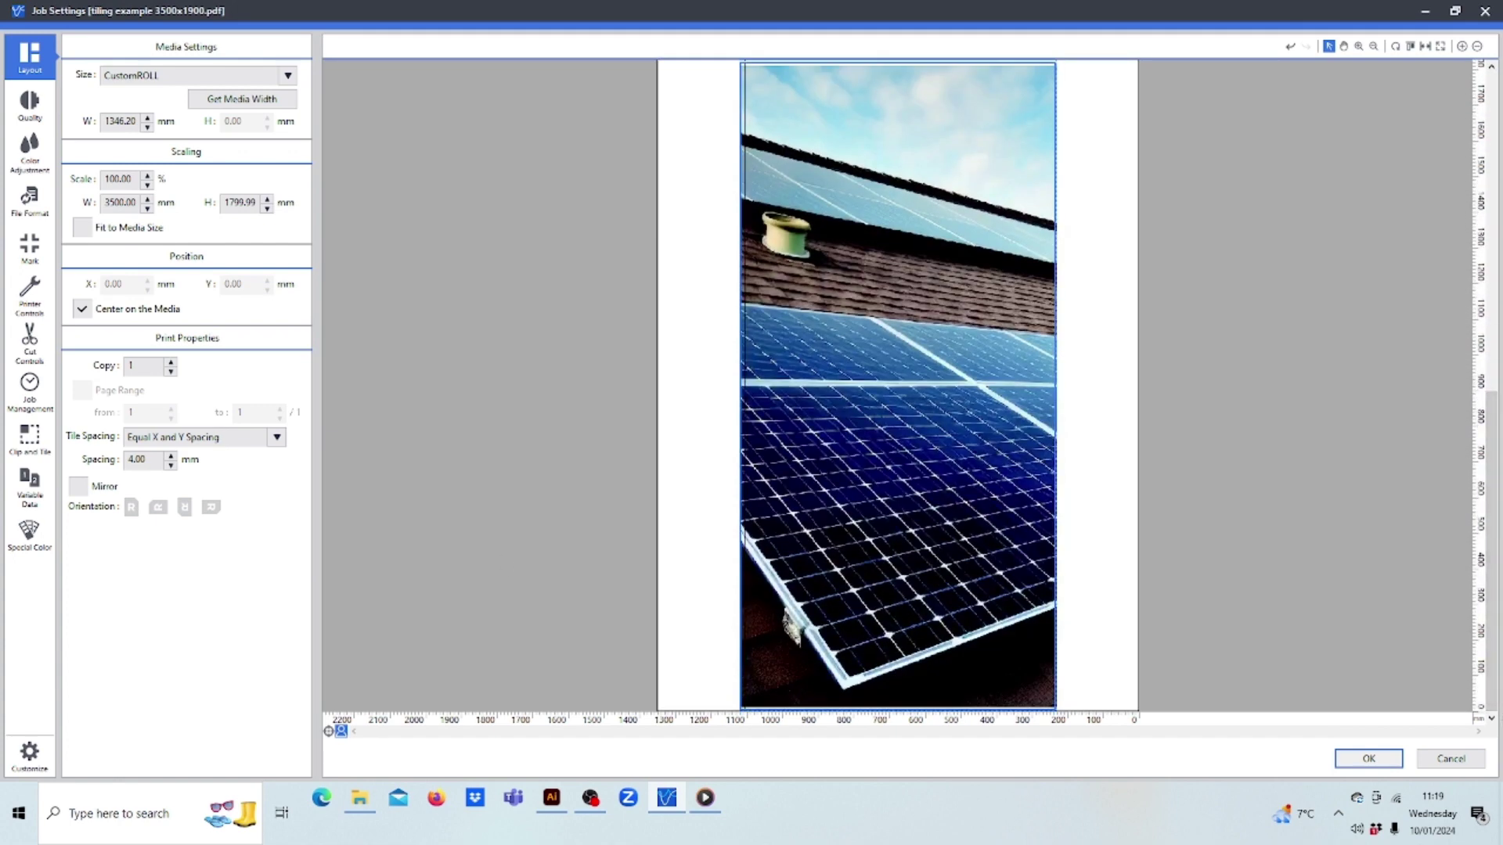